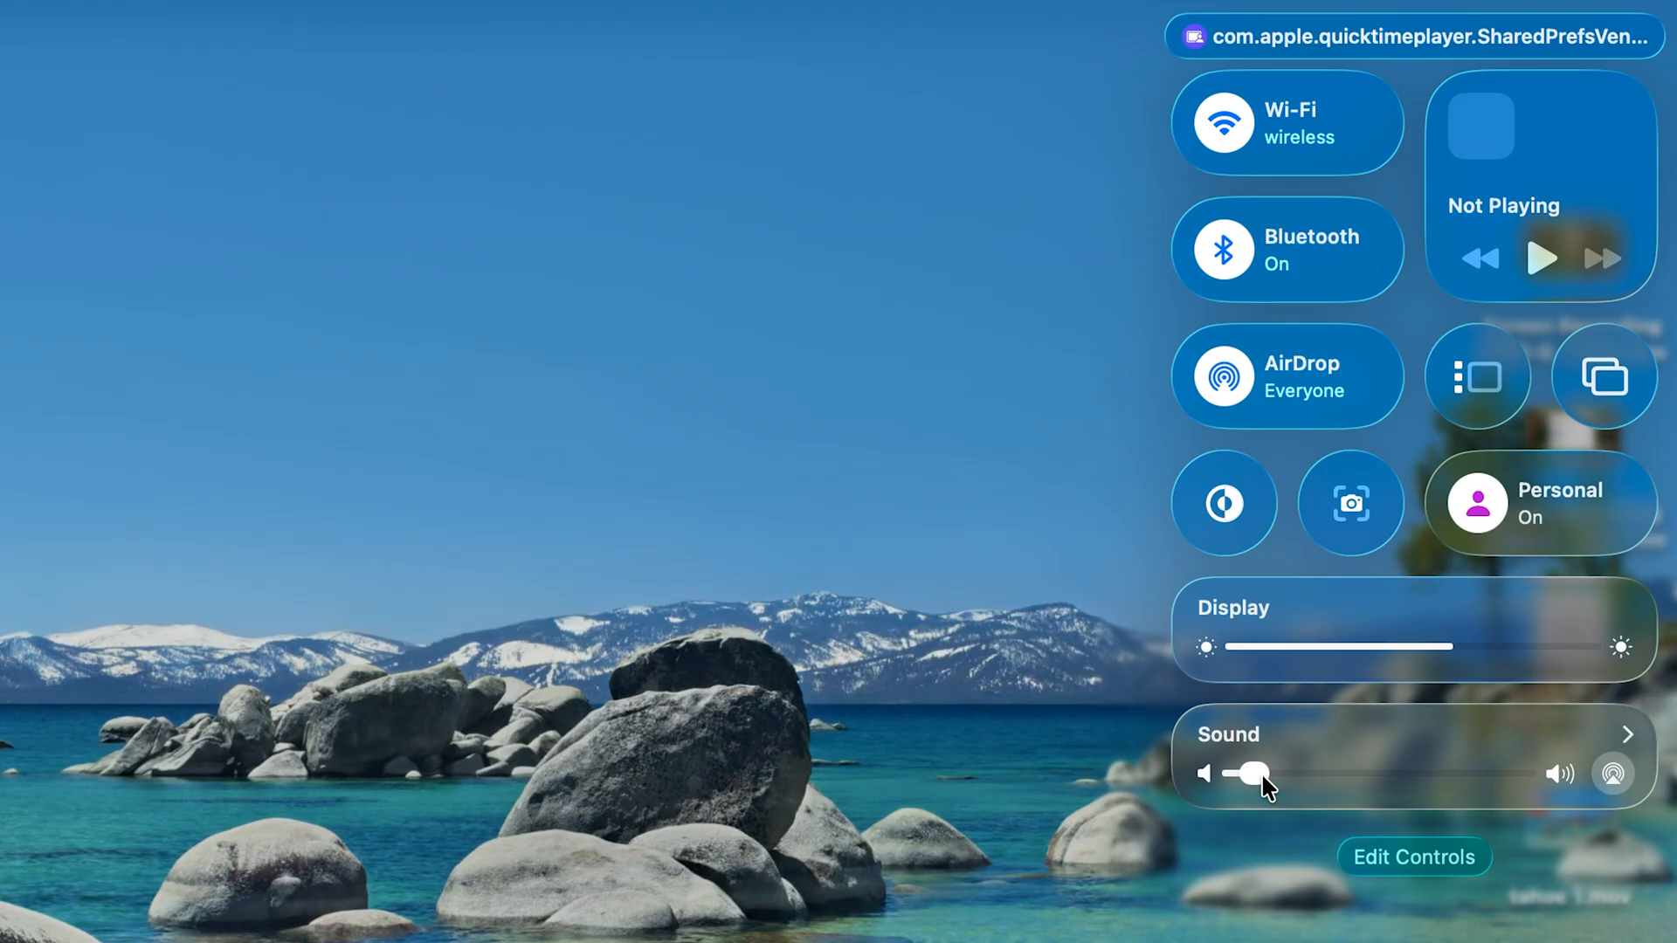
Lower the system volume to about 40%, launch Notes, and reposition the Finder window.
{"action": "mouse_move", "coordinate": [1253, 775]}
{"action": "left_mouse_down"}
{"action": "mouse_move", "coordinate": [1371, 802]}
{"action": "mouse_move", "coordinate": [1301, 795]}
{"action": "left_mouse_up"}
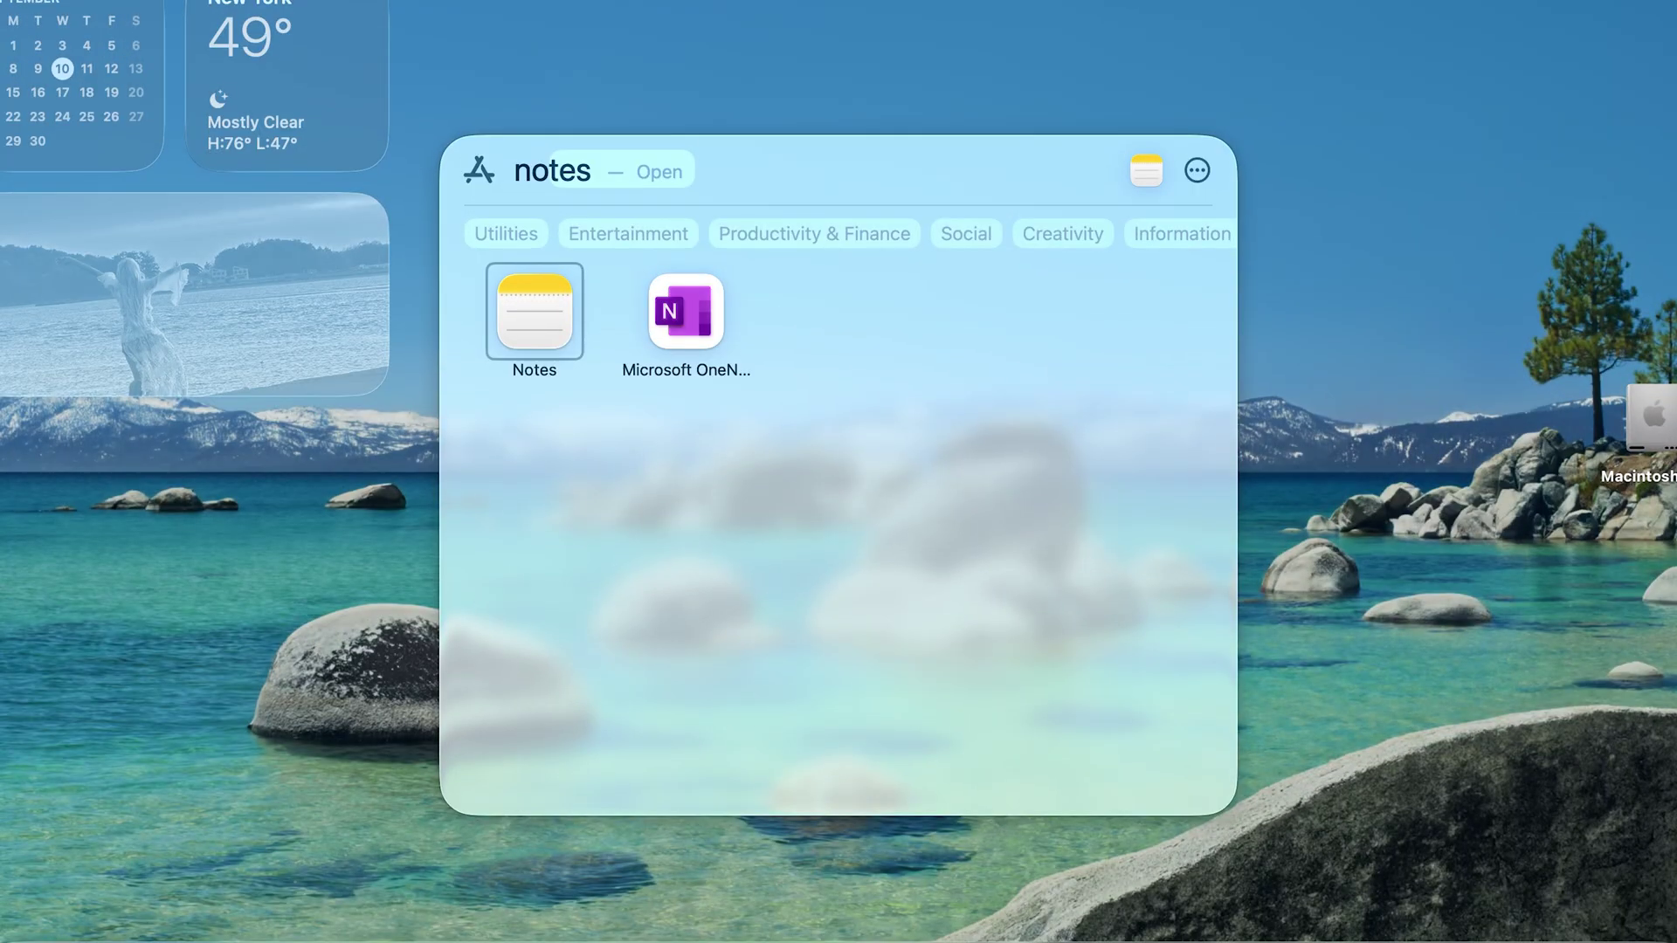
{"action": "left_click", "coordinate": [520, 311]}
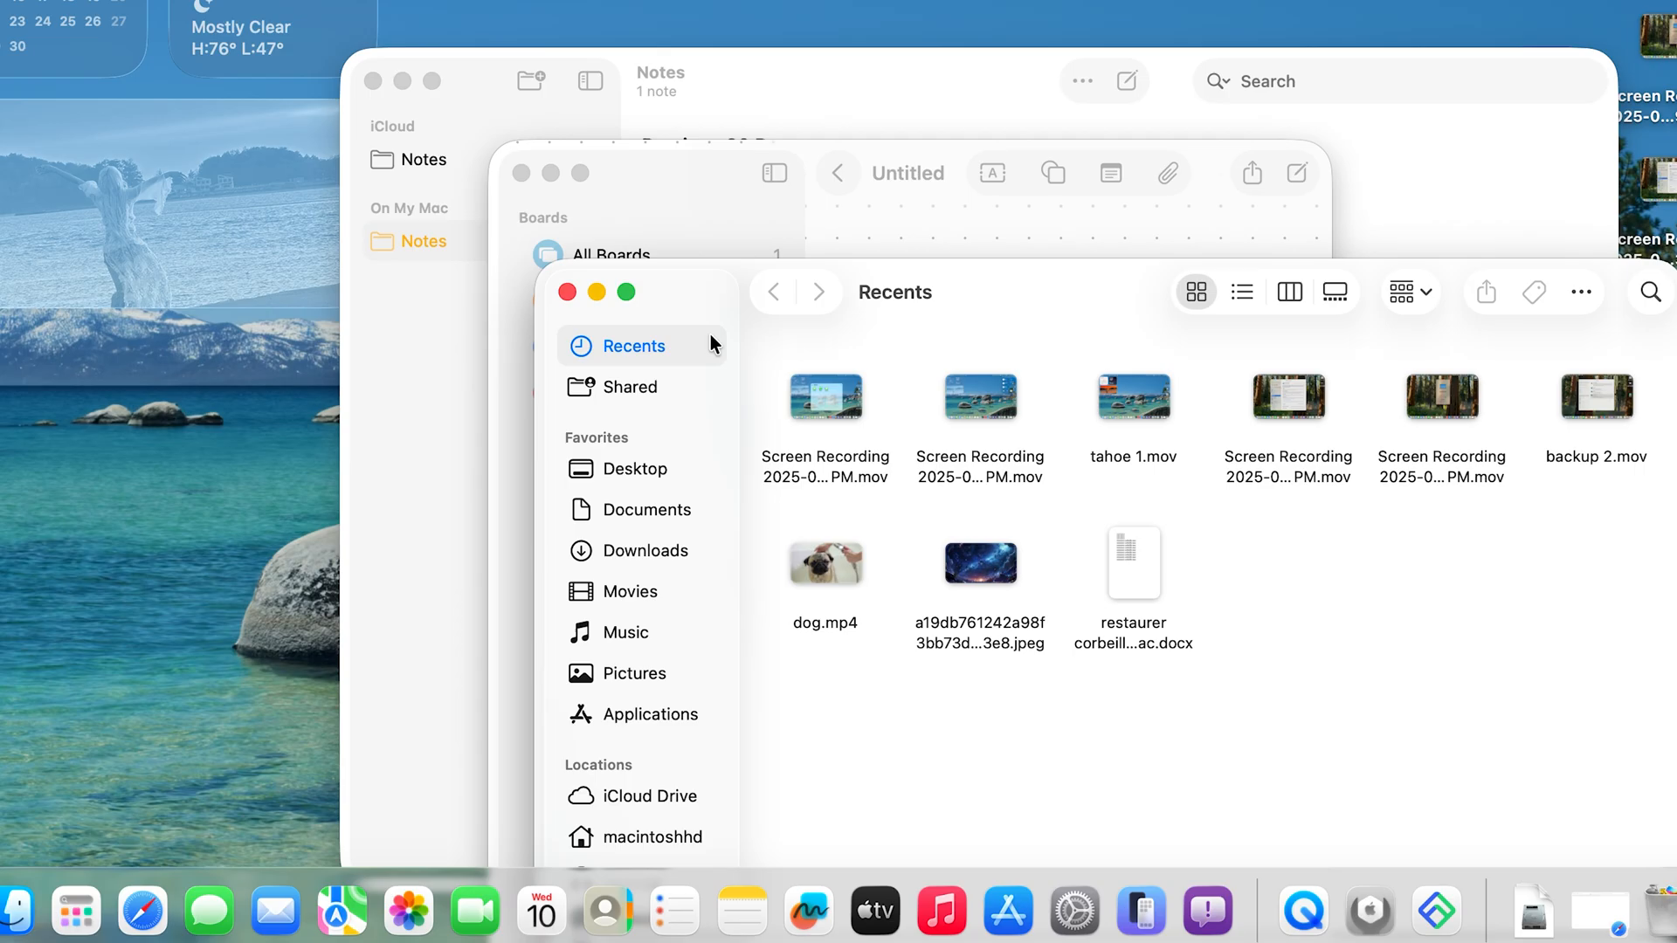
{"action": "left_click_drag", "start_coordinate": [710, 343], "coordinate": [783, 288]}
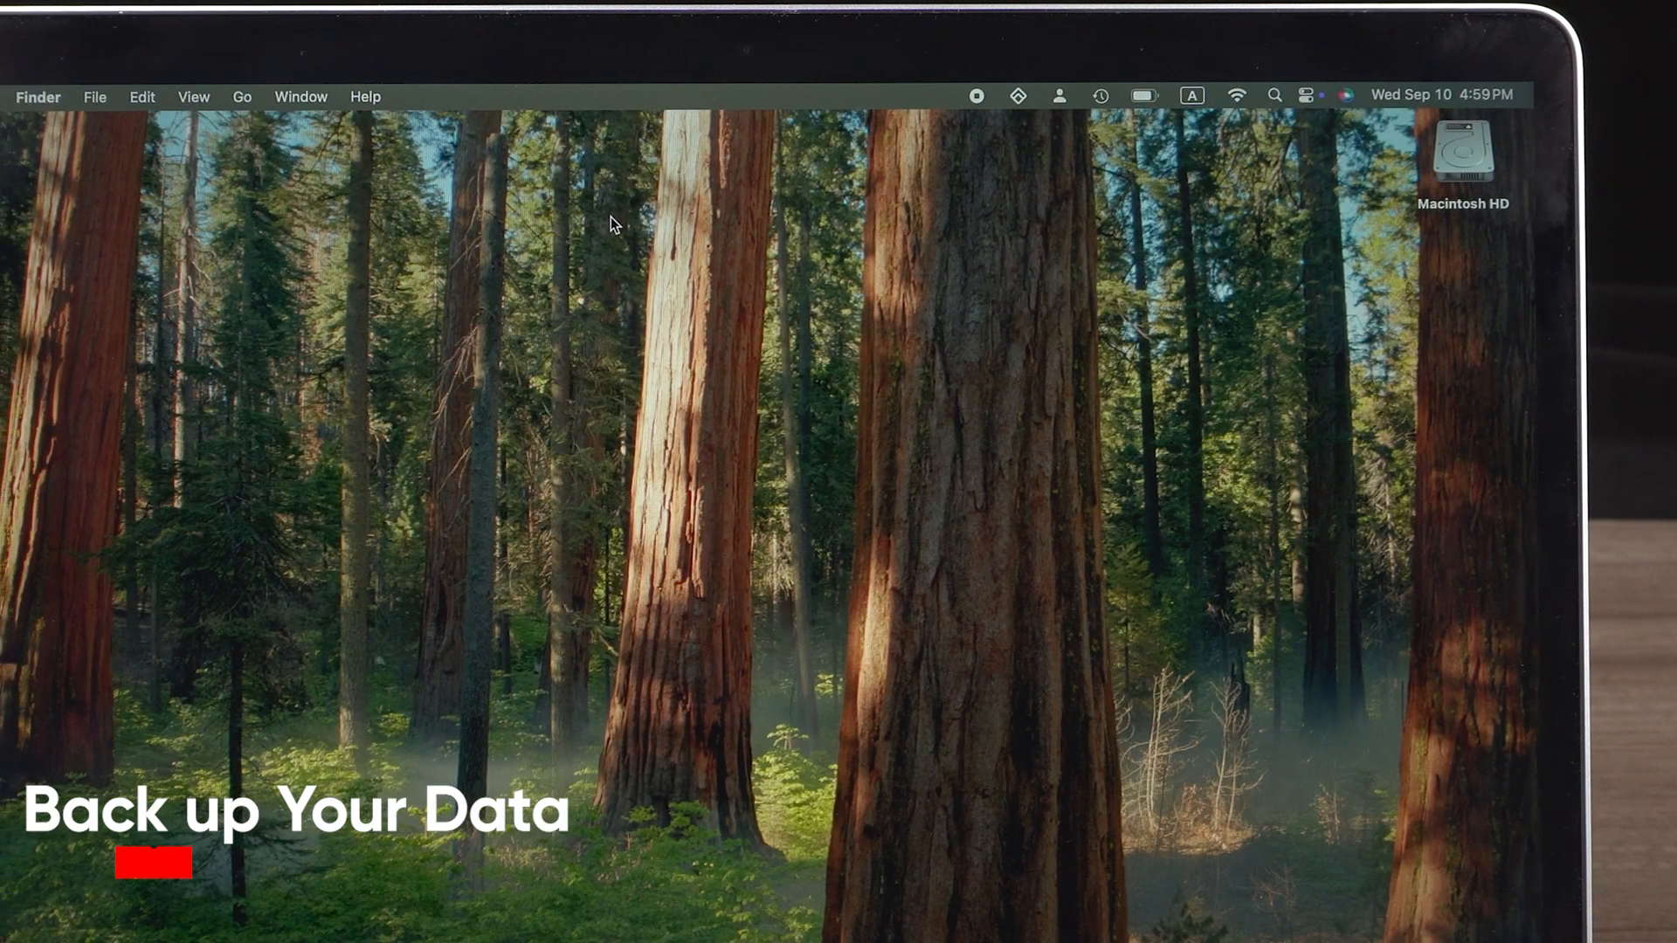
Reach System Settings from the Apple menu.
{"action": "left_click", "coordinate": [49, 99]}
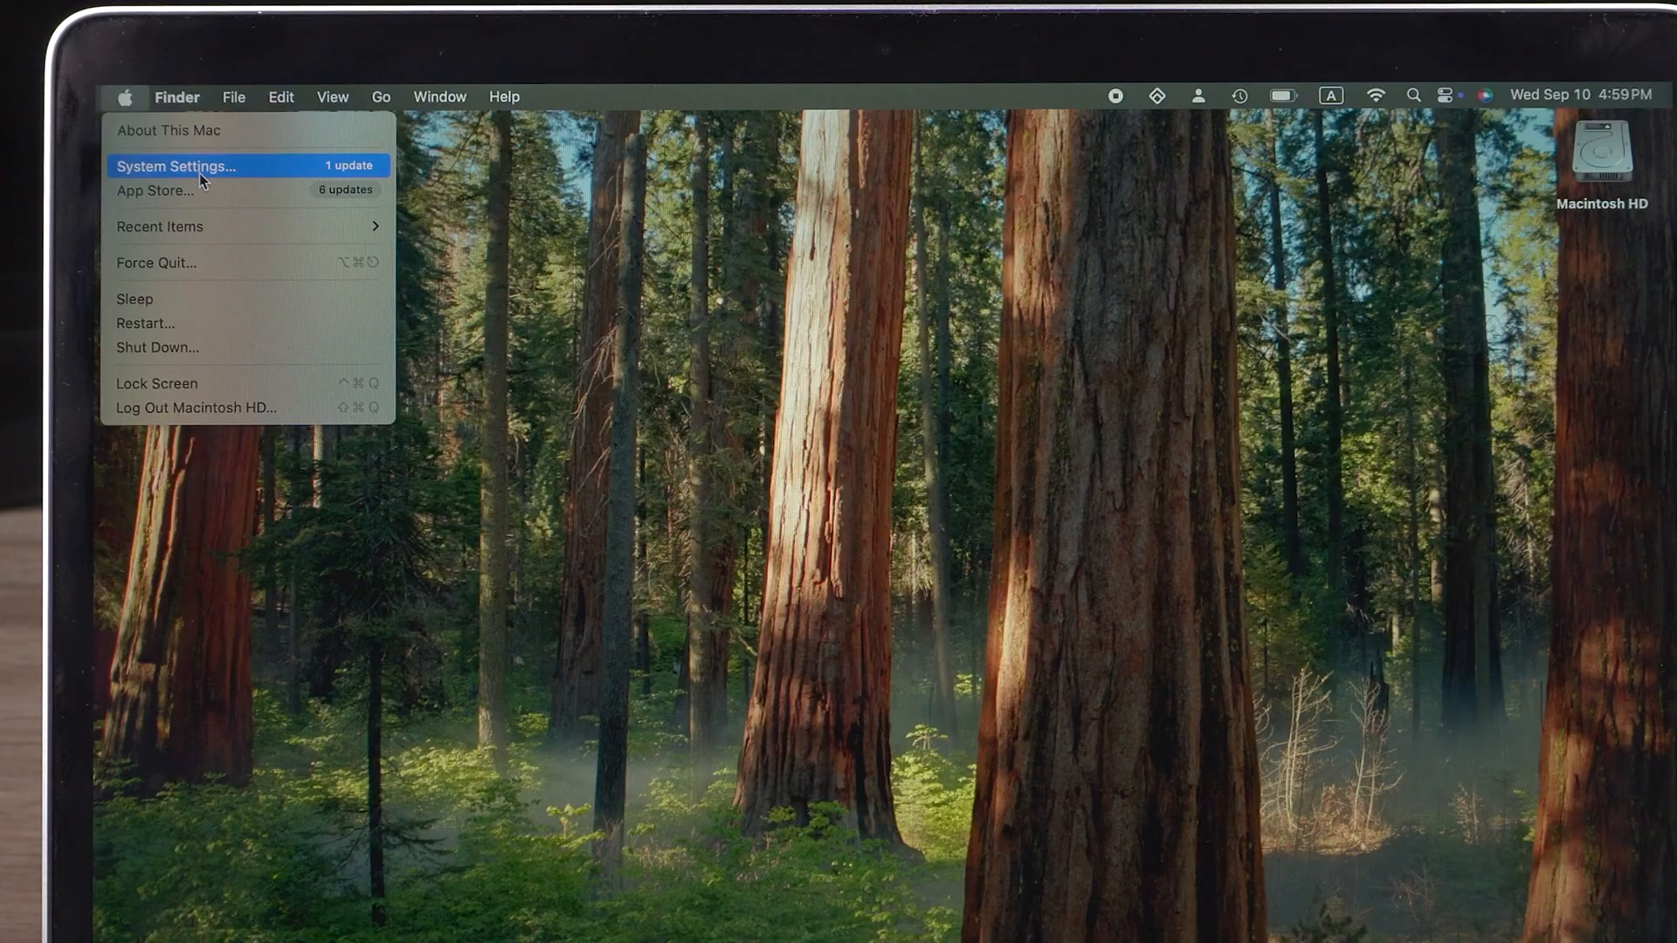
{"action": "left_click", "coordinate": [199, 174]}
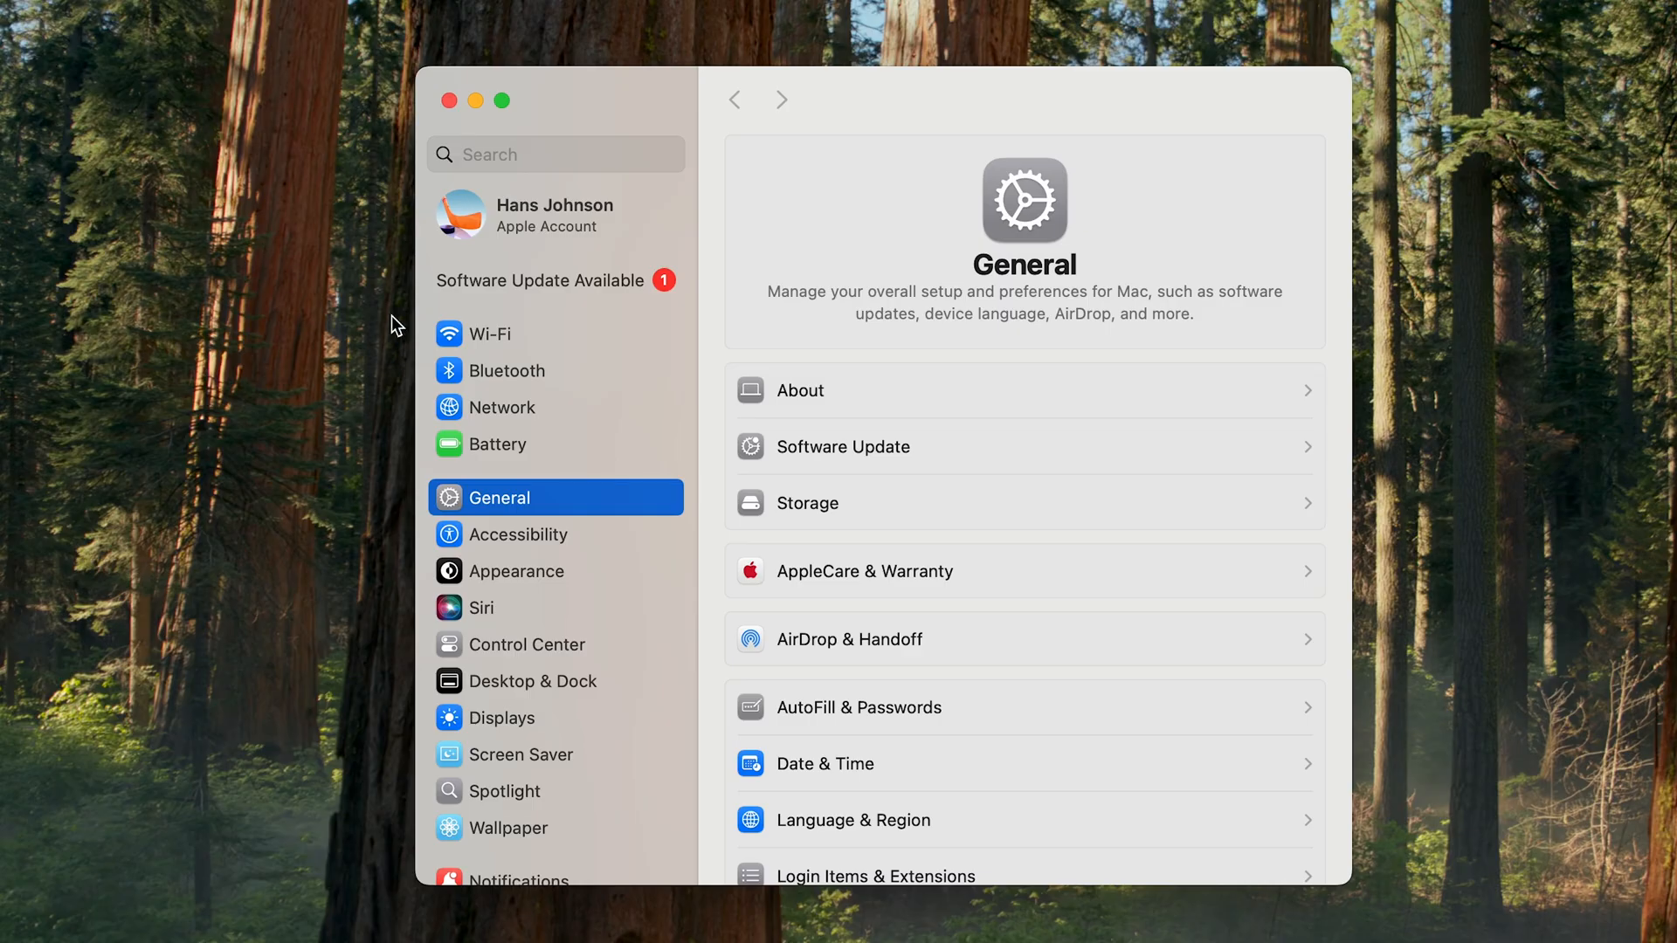
{"action": "scroll", "coordinate": [838, 601], "scroll_direction": "down", "scroll_amount": 3}
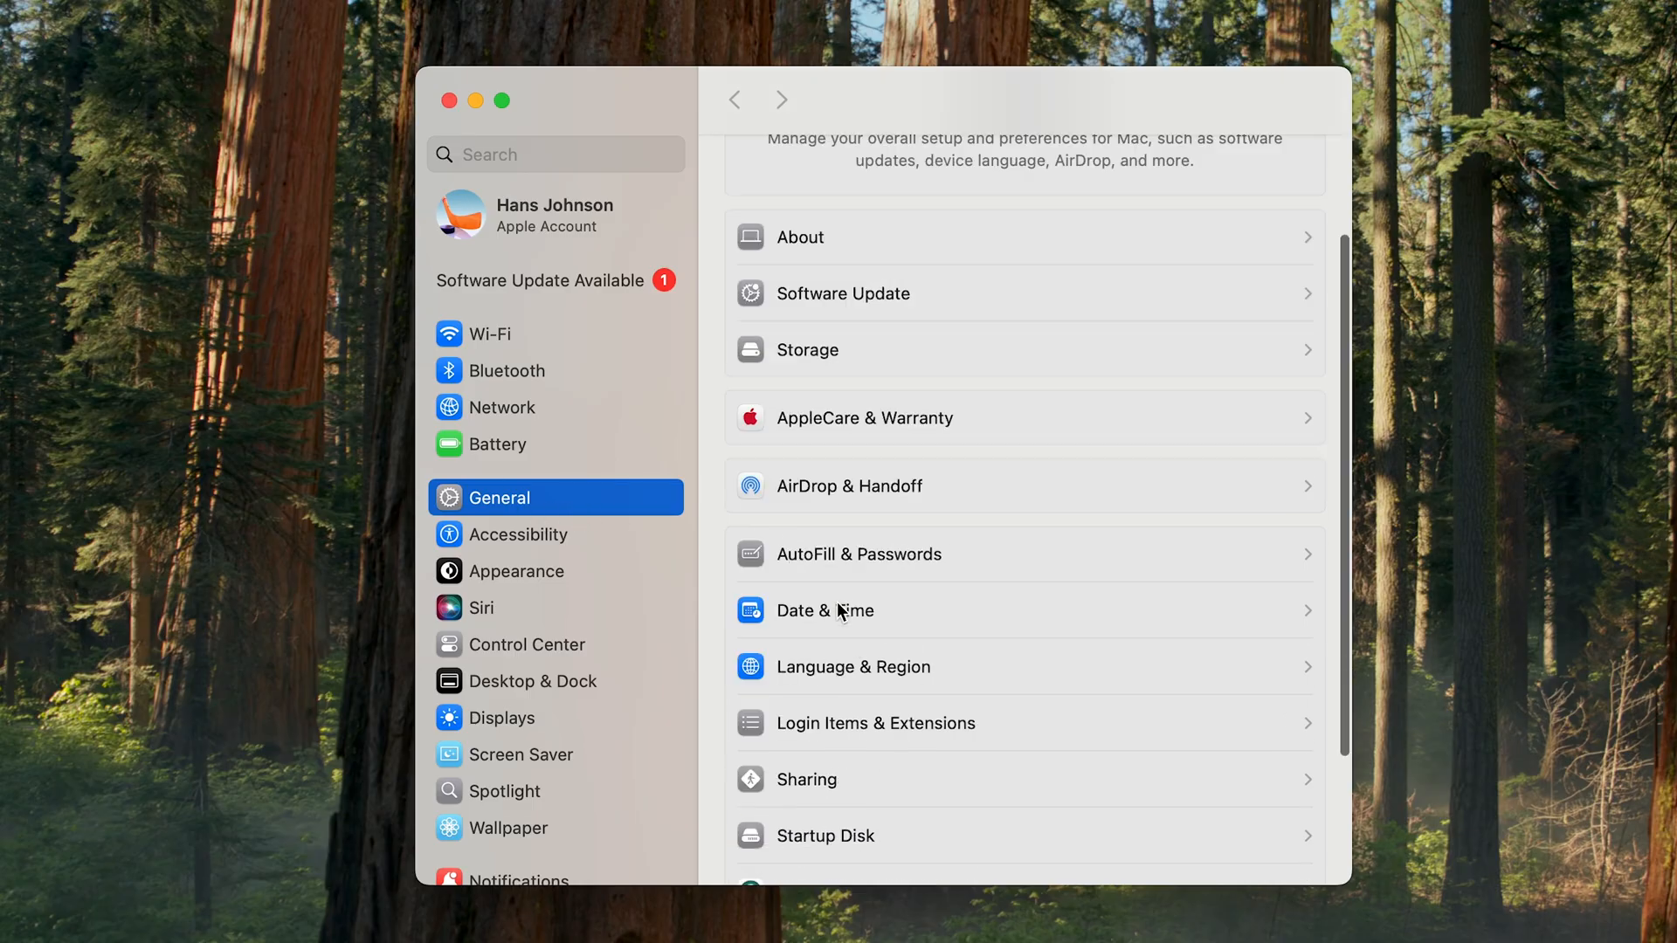
{"action": "scroll", "coordinate": [837, 601], "scroll_direction": "down", "scroll_amount": 3}
Add the 'backup' disk as an encrypted Time Machine destination with a password and hint.
{"action": "left_click", "coordinate": [834, 709]}
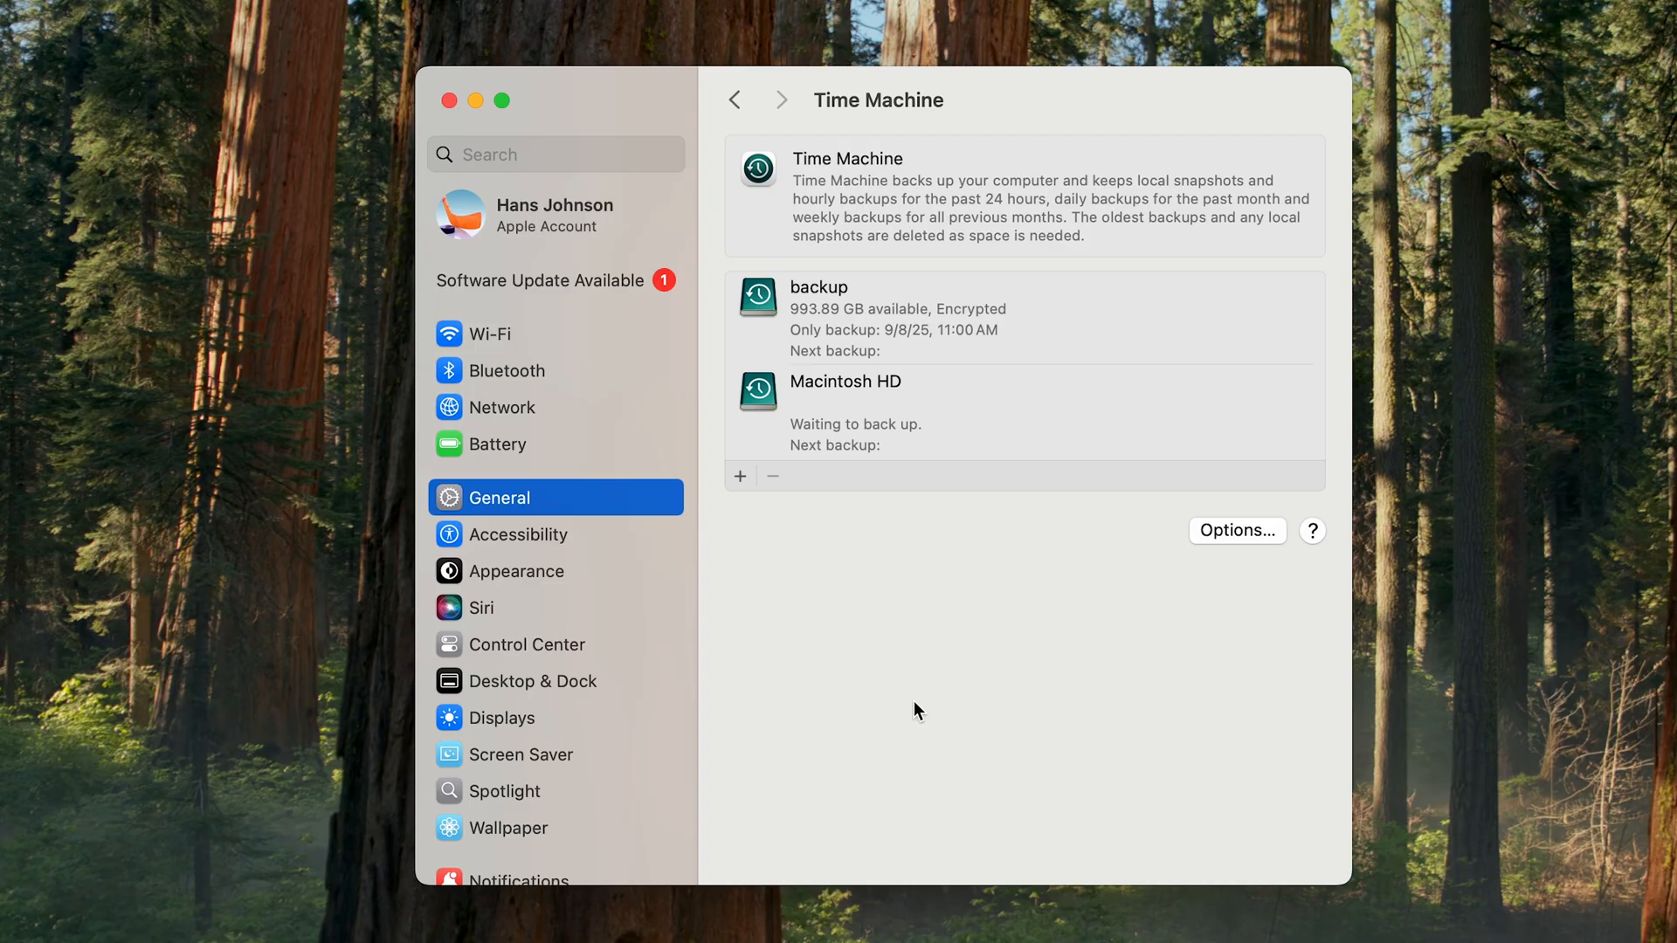
{"action": "left_click", "coordinate": [740, 477]}
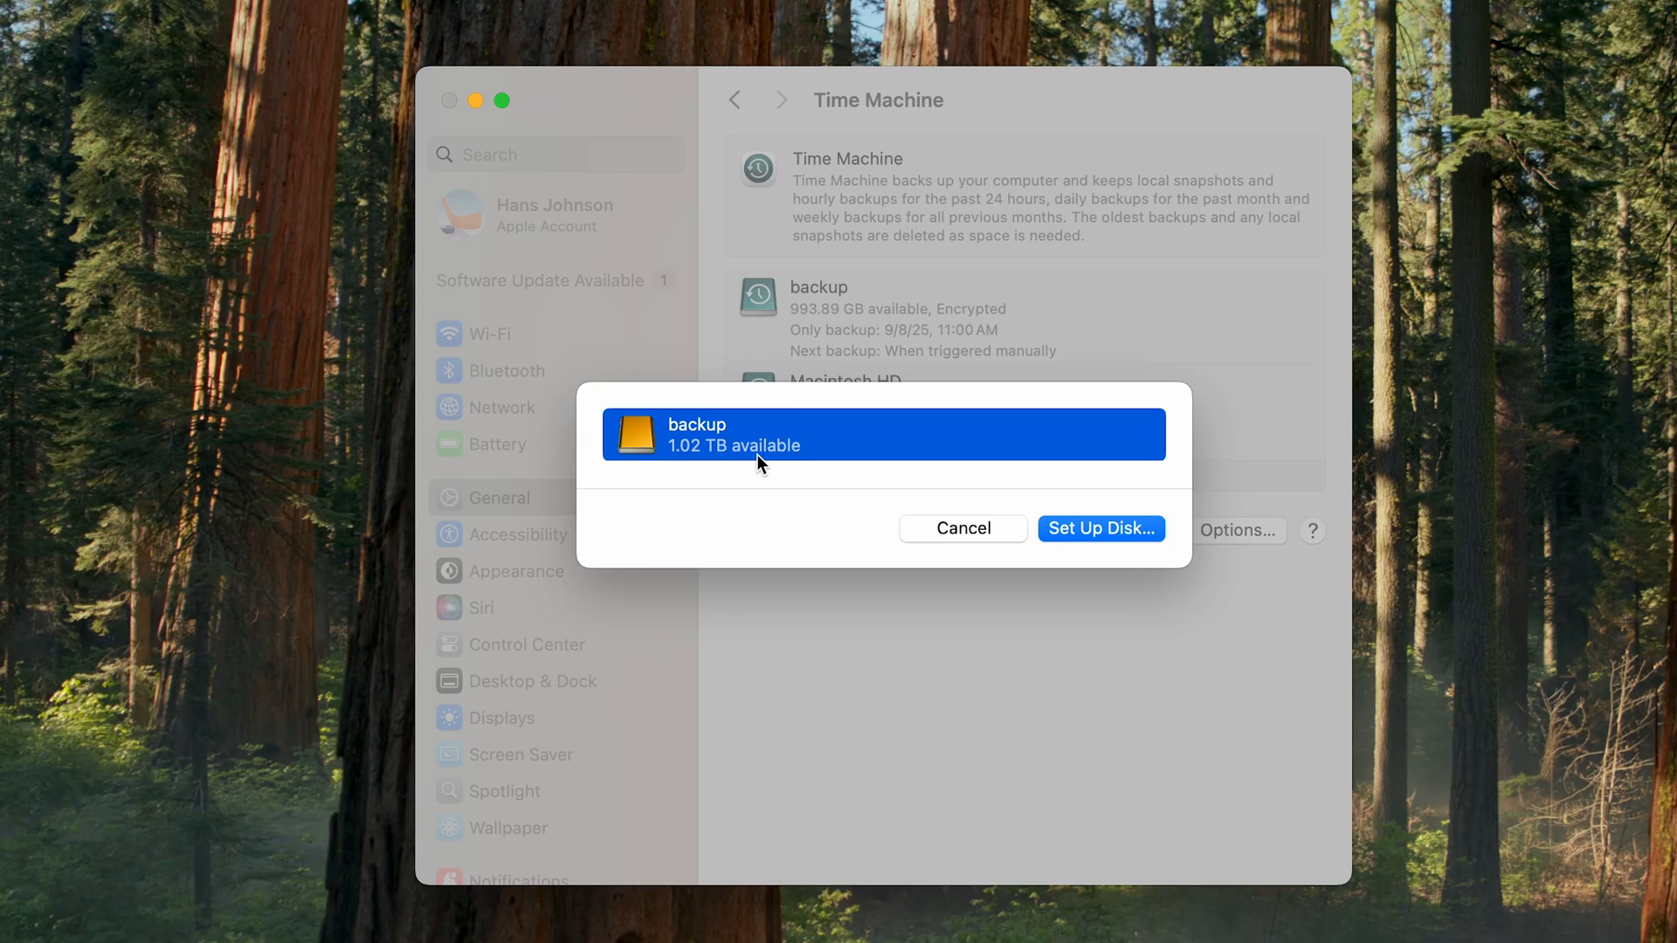
{"action": "left_click", "coordinate": [1113, 531]}
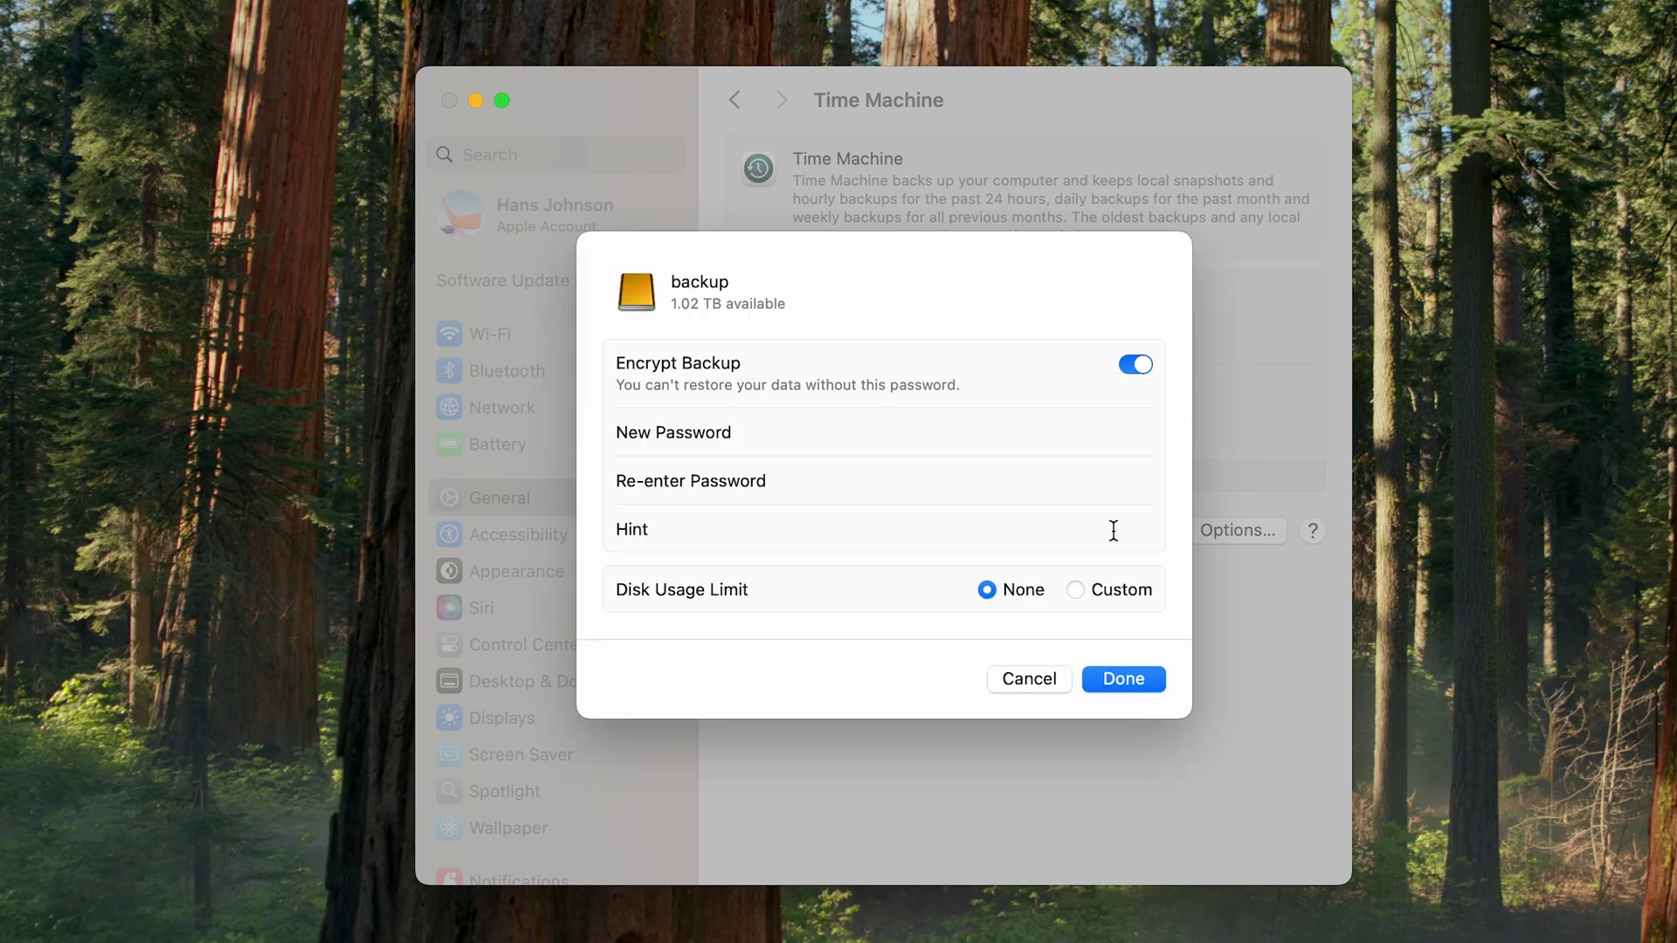
{"action": "left_click", "coordinate": [1128, 435]}
{"action": "left_click", "coordinate": [1122, 678]}
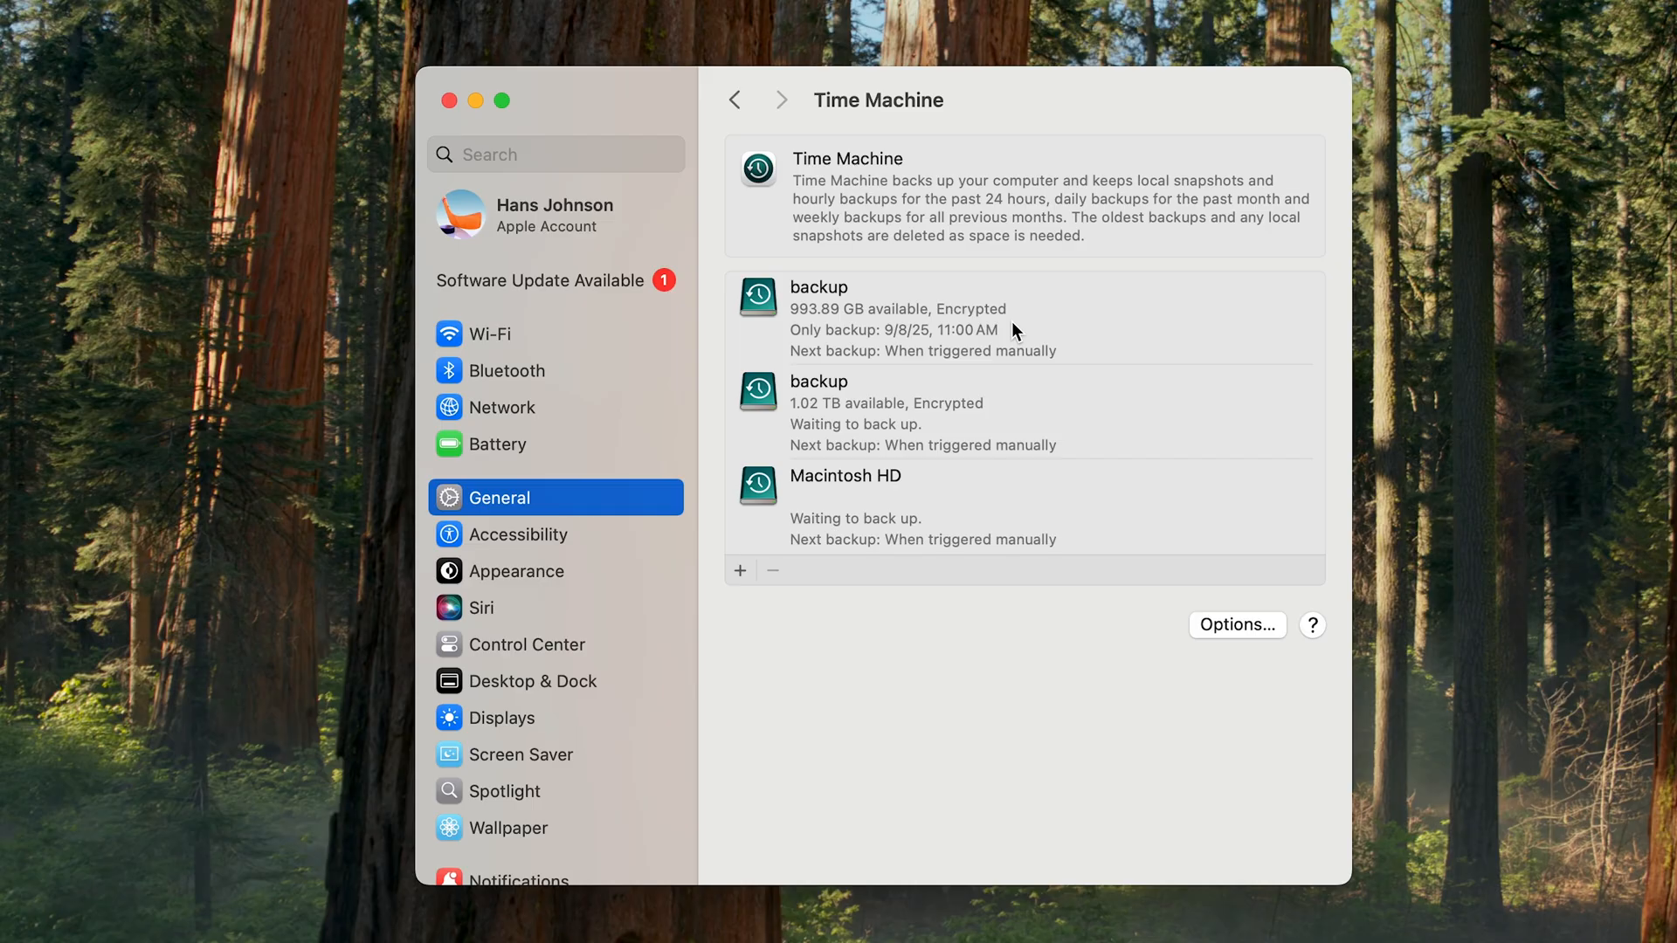
Start a Time Machine backup now from the menu bar, then view Storage usage under General.
{"action": "left_click", "coordinate": [1000, 498]}
{"action": "left_click", "coordinate": [1339, 11]}
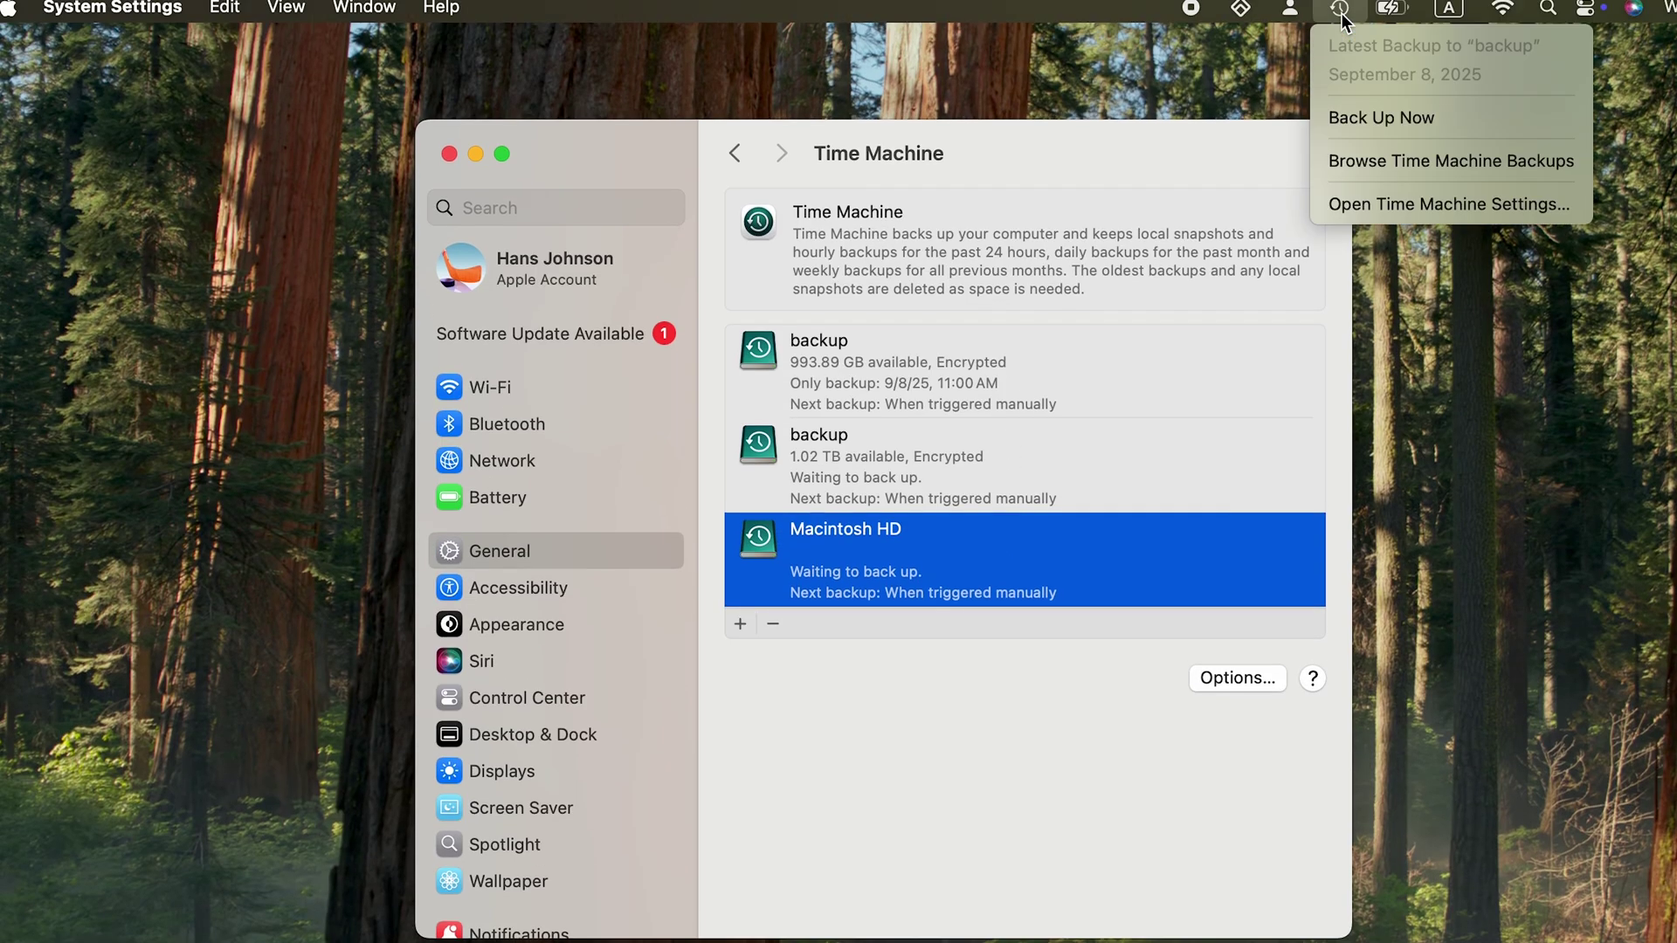
{"action": "left_click", "coordinate": [1358, 127]}
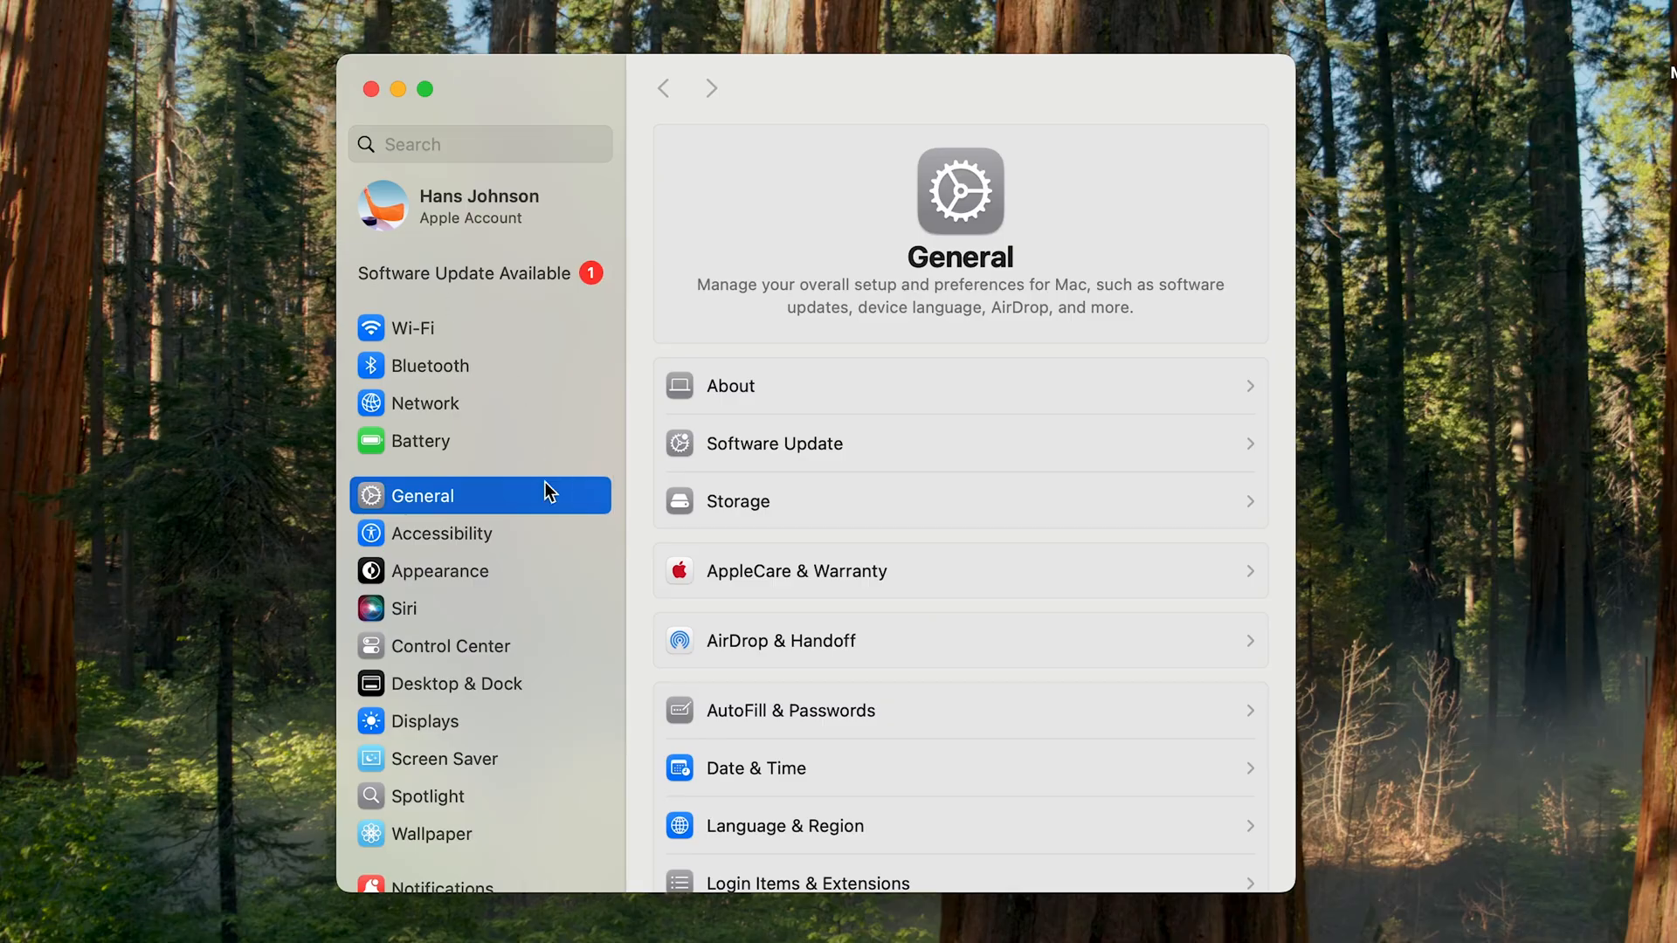
{"action": "left_click", "coordinate": [766, 521]}
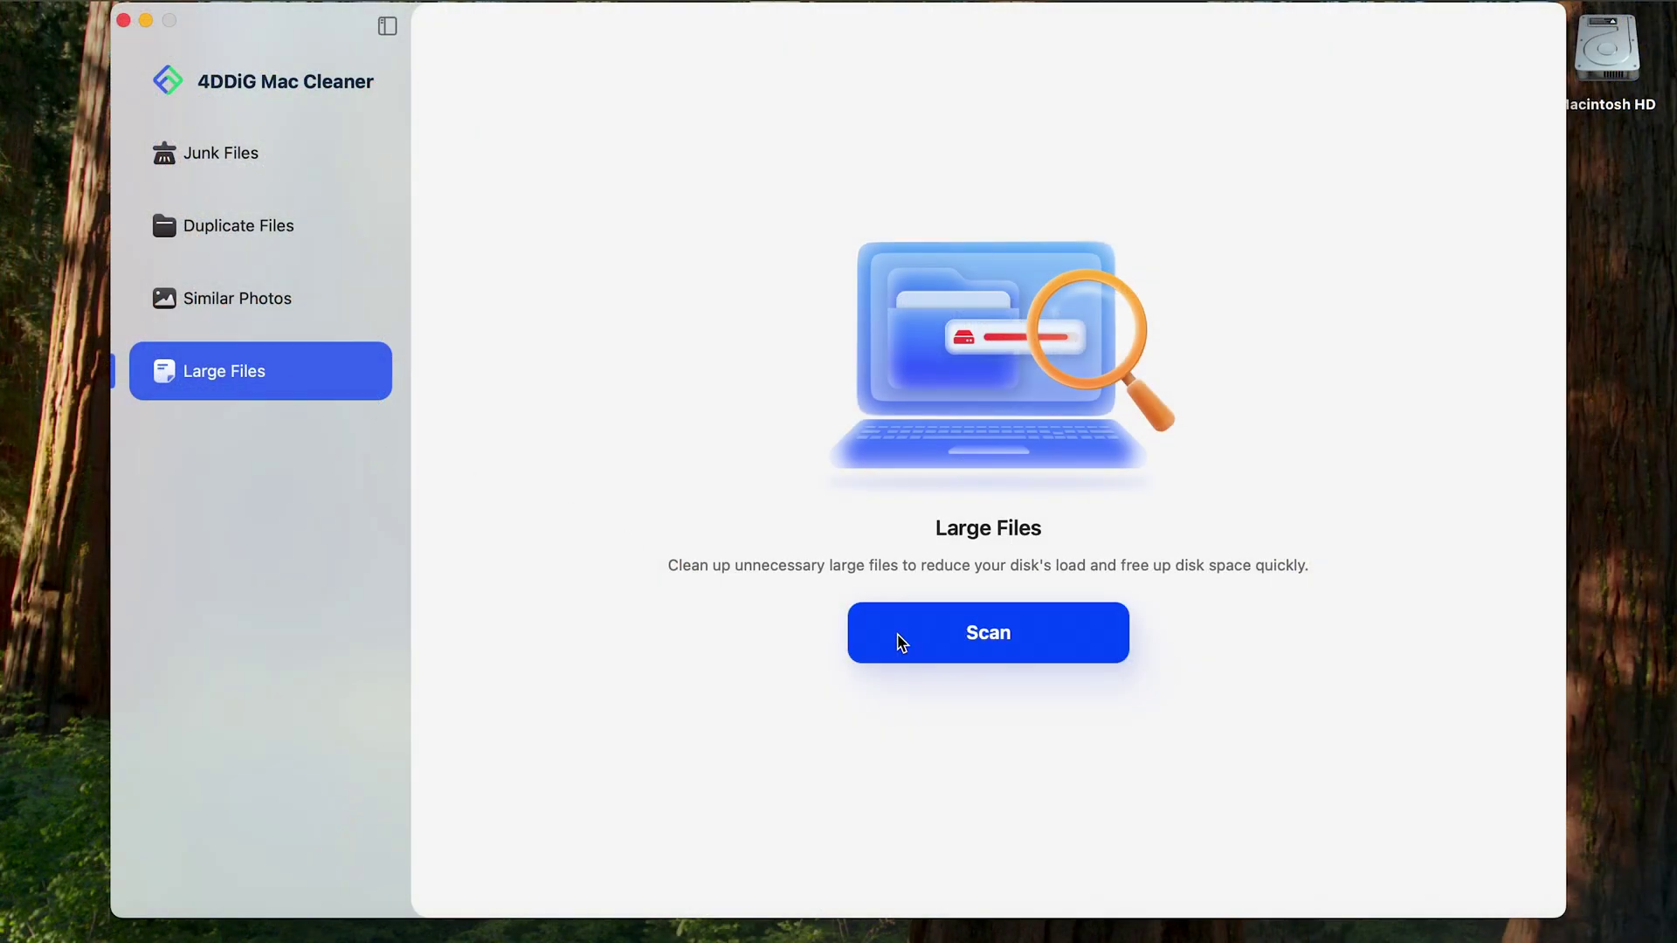
Scan for large files and discard the largest 815.97 MB movie to the Trash.
{"action": "left_click", "coordinate": [899, 641]}
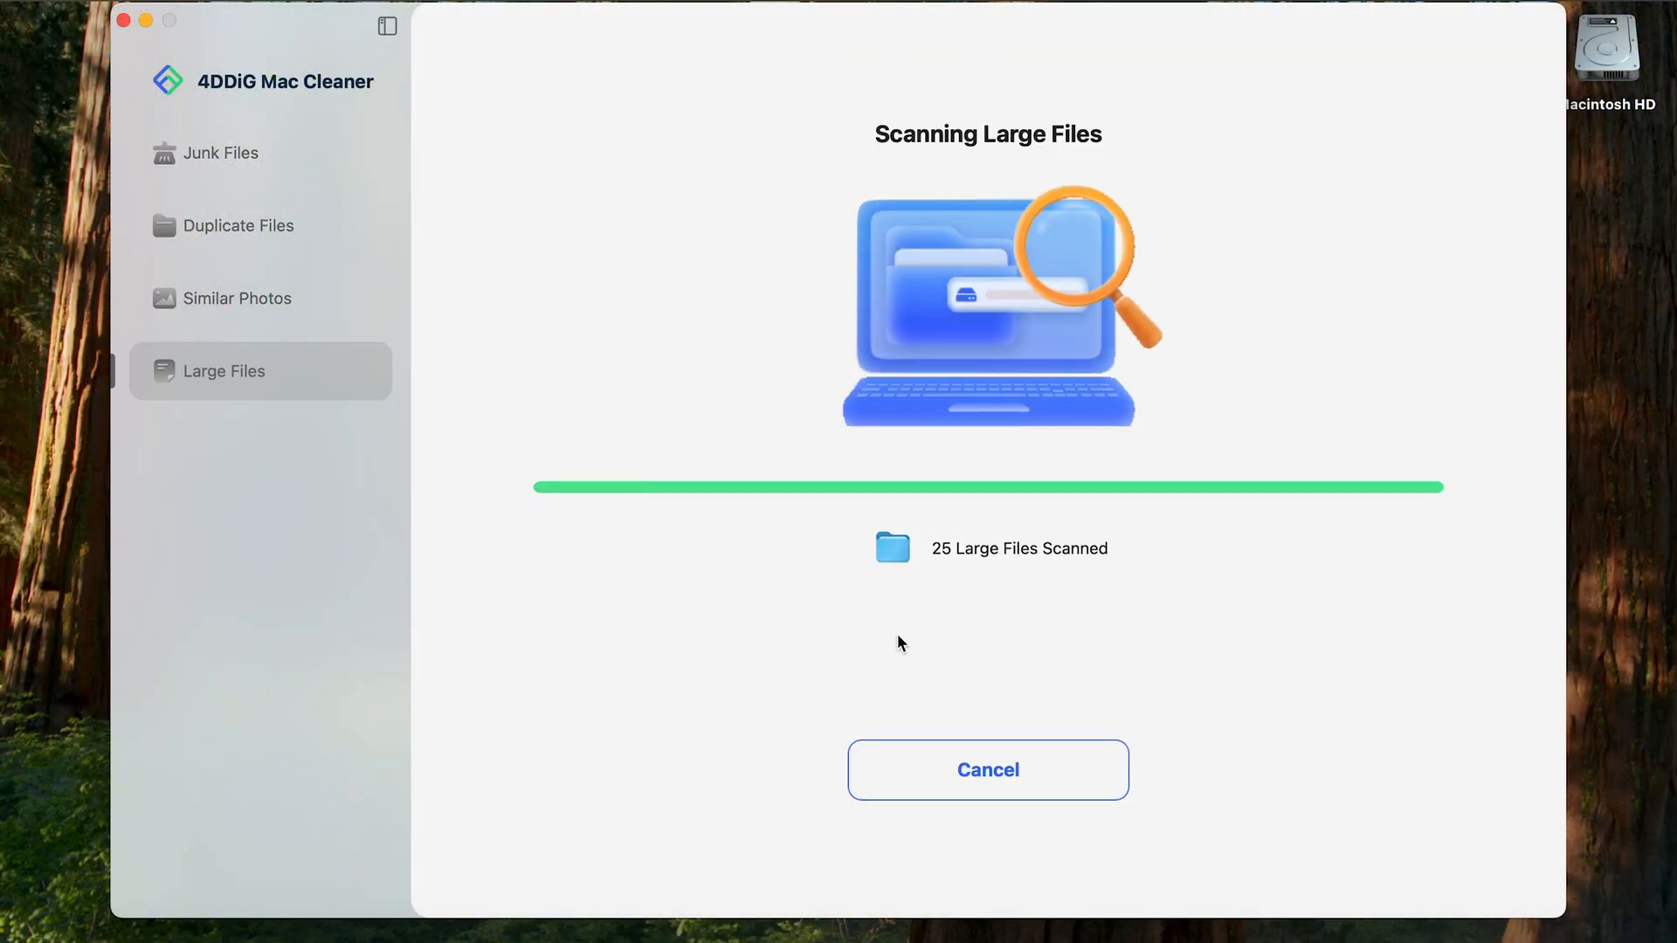
{"action": "left_click", "coordinate": [769, 184]}
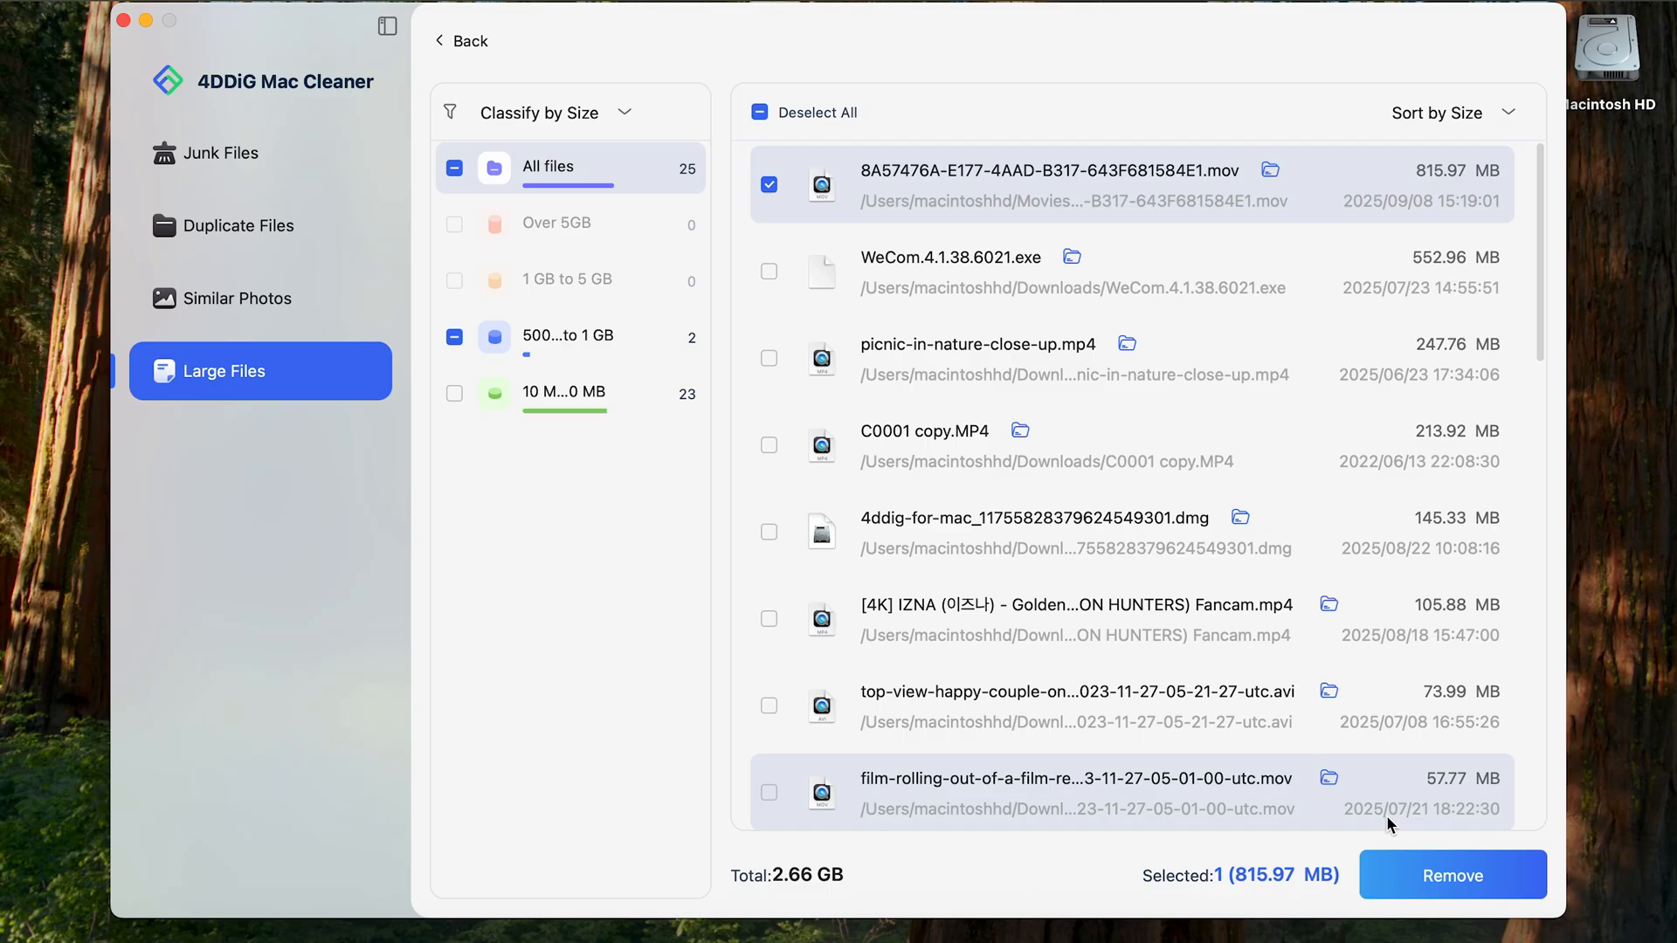
{"action": "left_click", "coordinate": [1406, 874]}
{"action": "left_click", "coordinate": [1055, 728]}
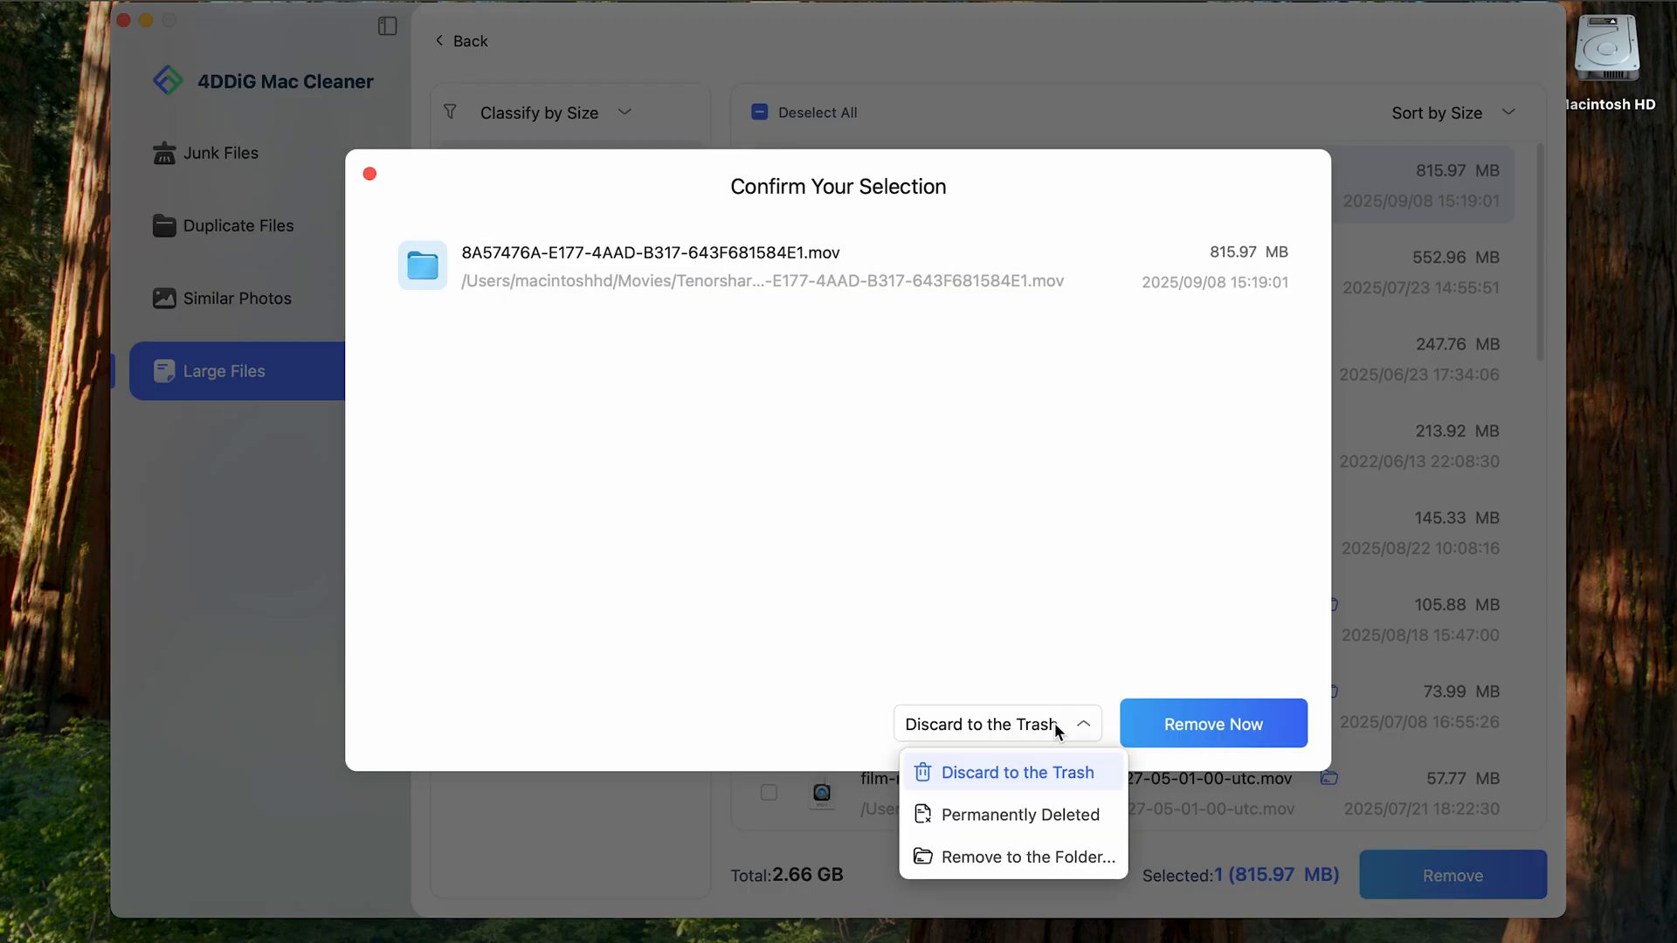
{"action": "left_click", "coordinate": [1197, 736]}
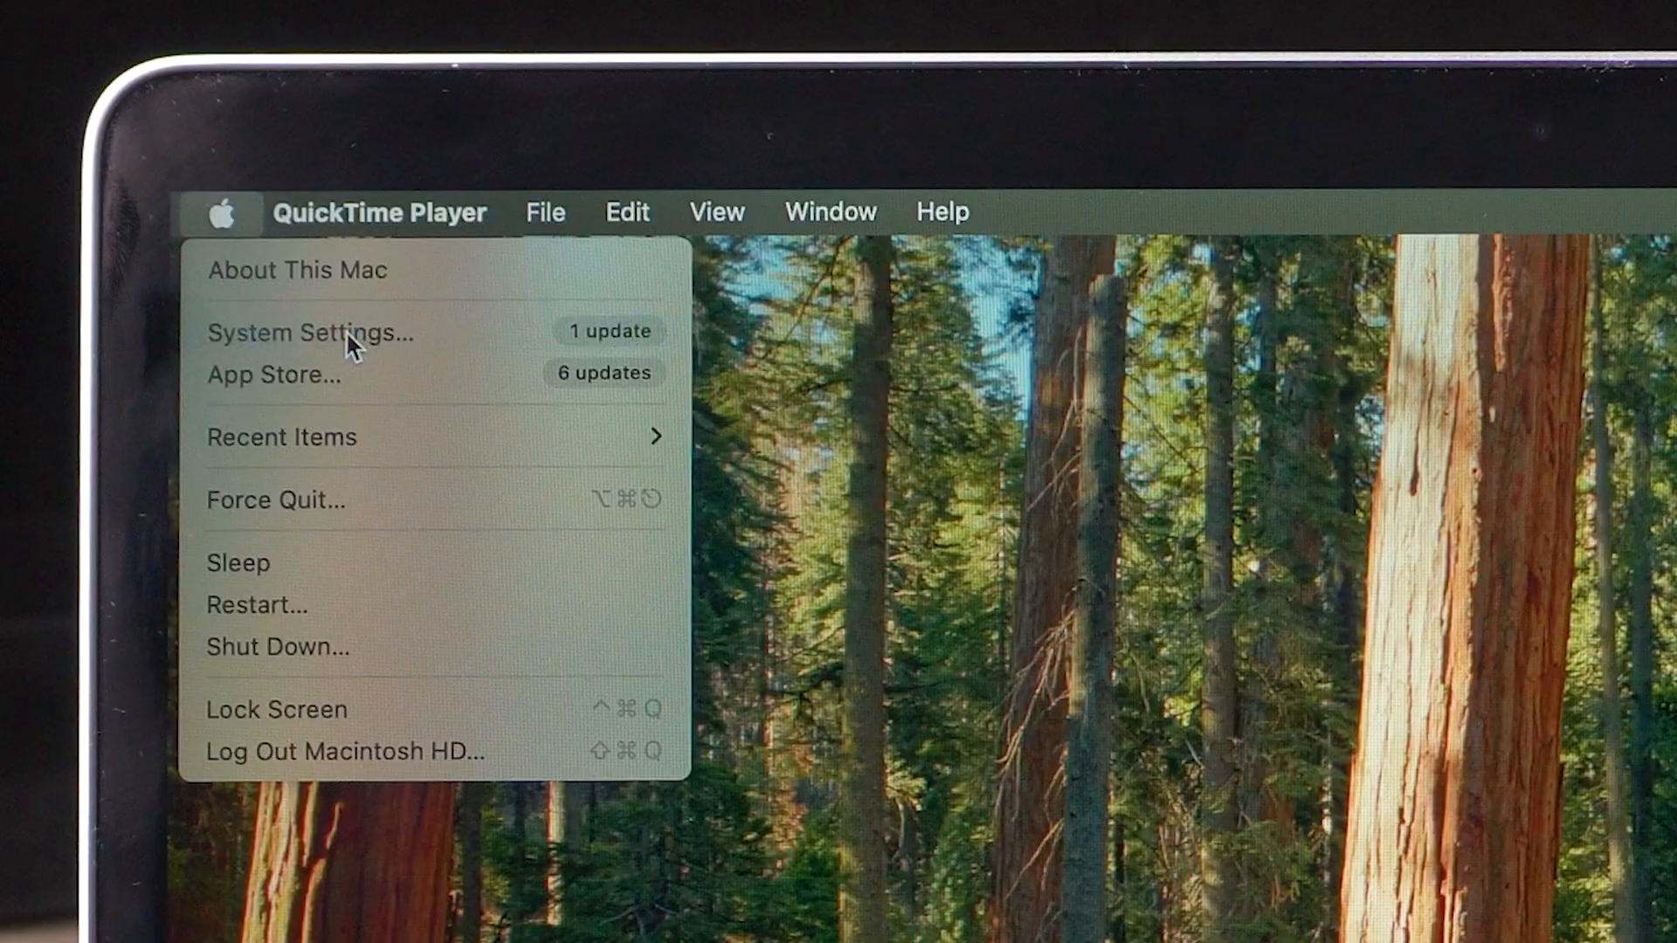
Reach General > Software Update showing the macOS Tahoe 26 (7.69 GB) upgrade.
{"action": "left_click", "coordinate": [344, 330]}
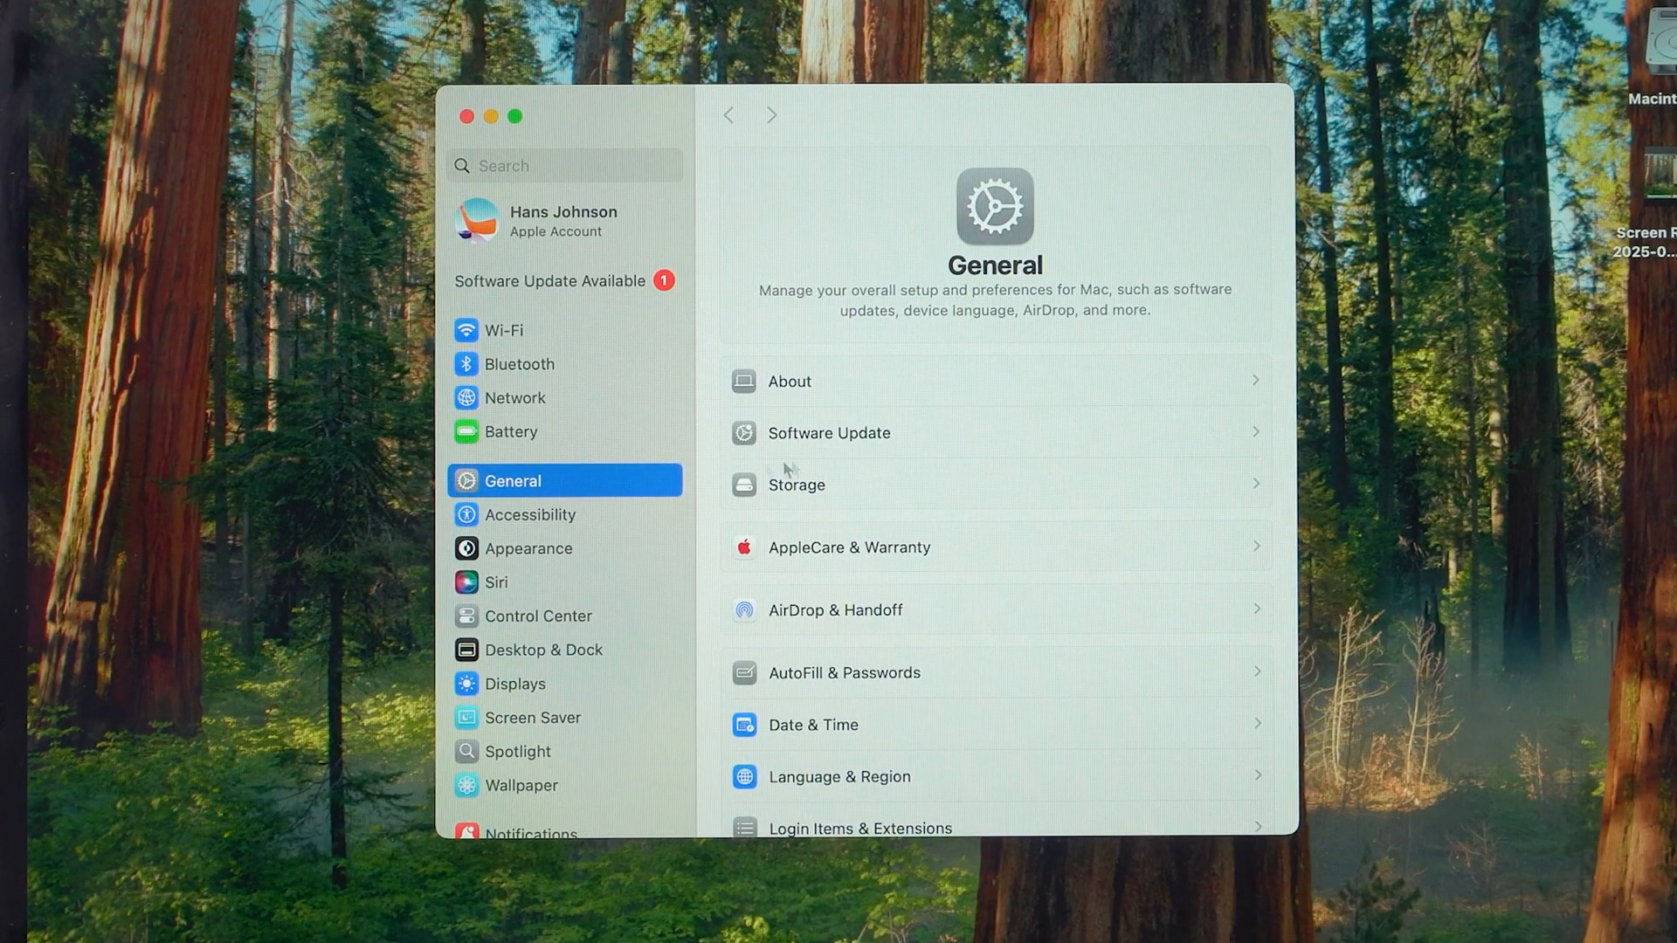
{"action": "left_click", "coordinate": [945, 433]}
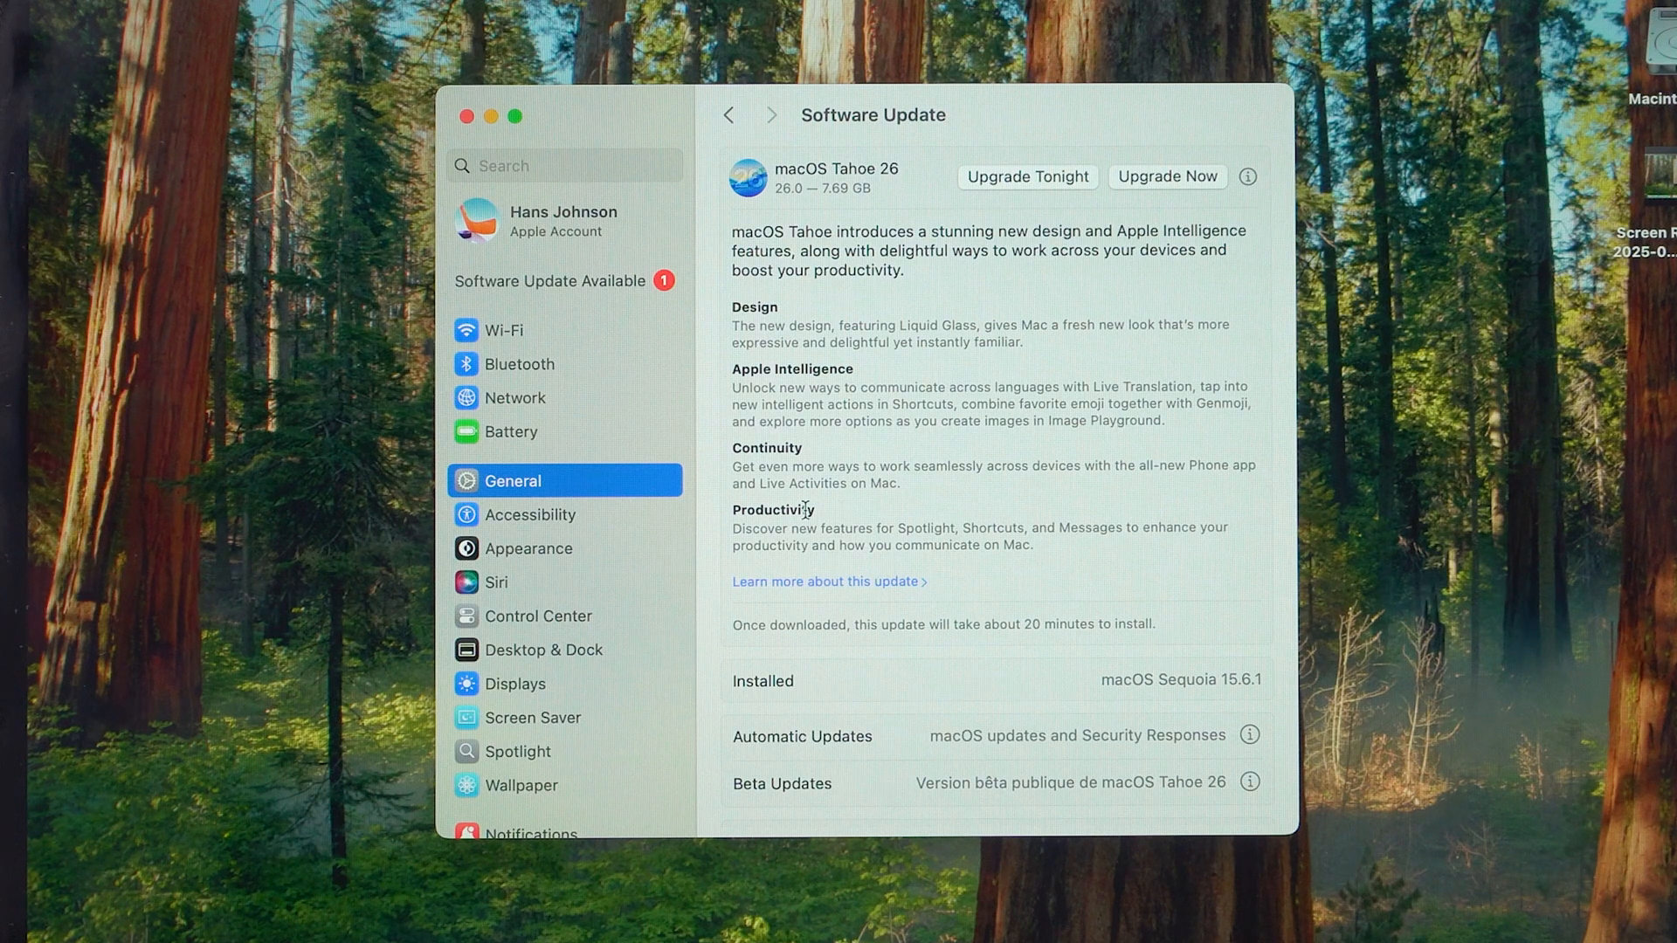
Review the Tahoe feature overview, then Upgrade Now with the admin password so the Mac restarts.
{"action": "left_click", "coordinate": [881, 582]}
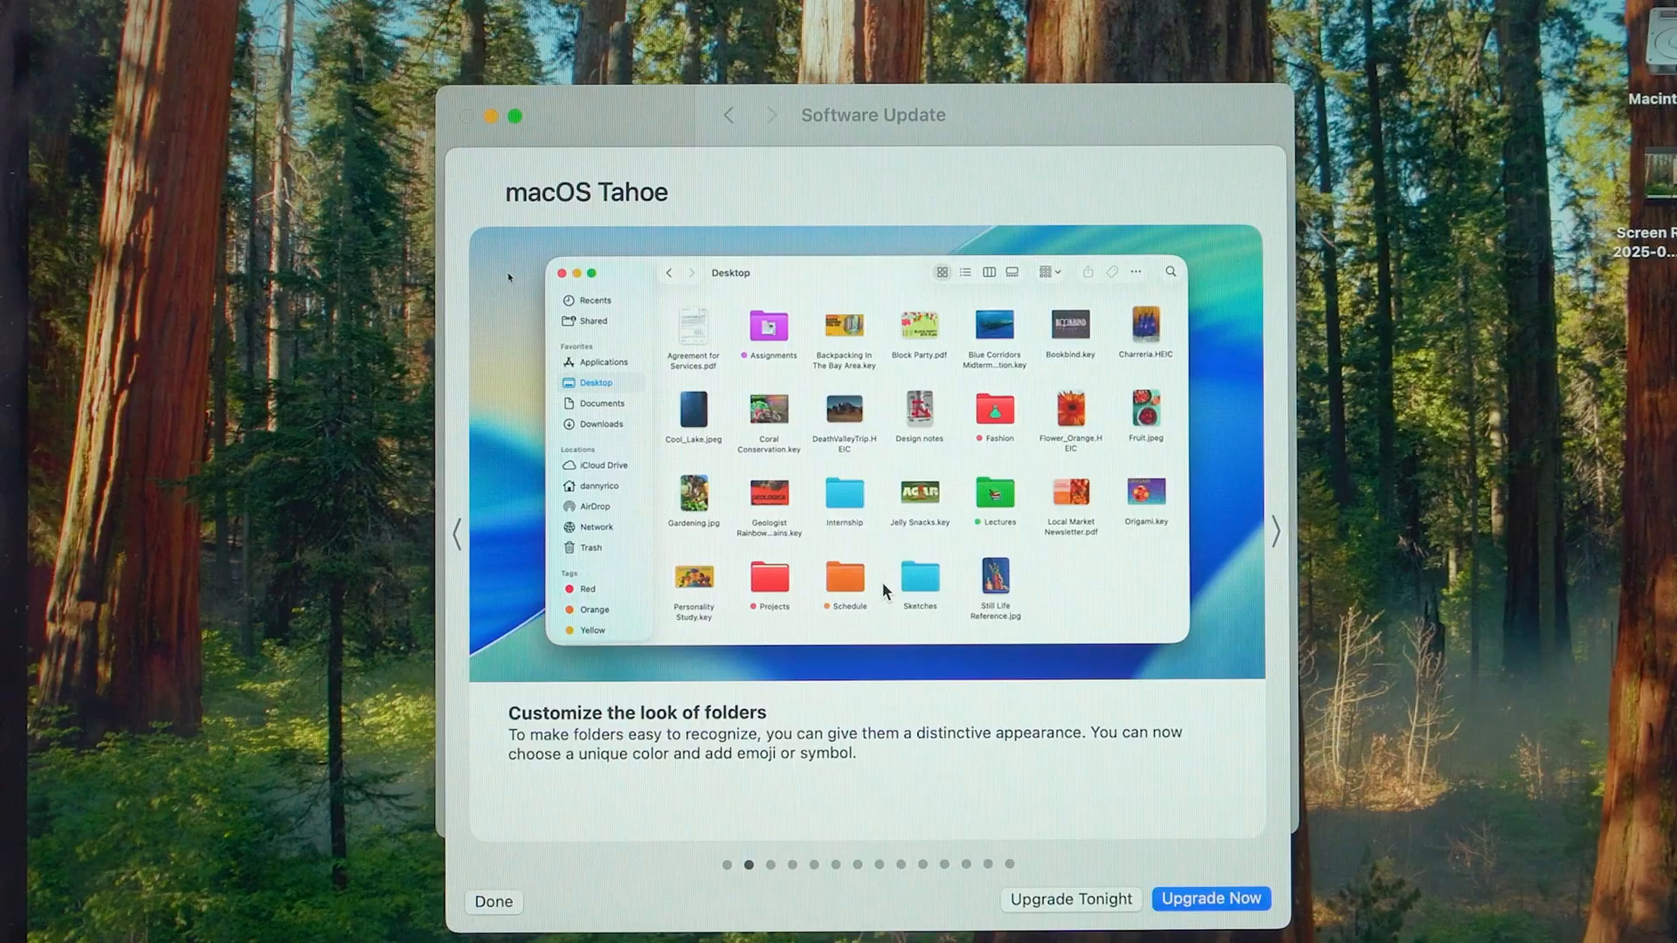
{"action": "key", "text": "Escape"}
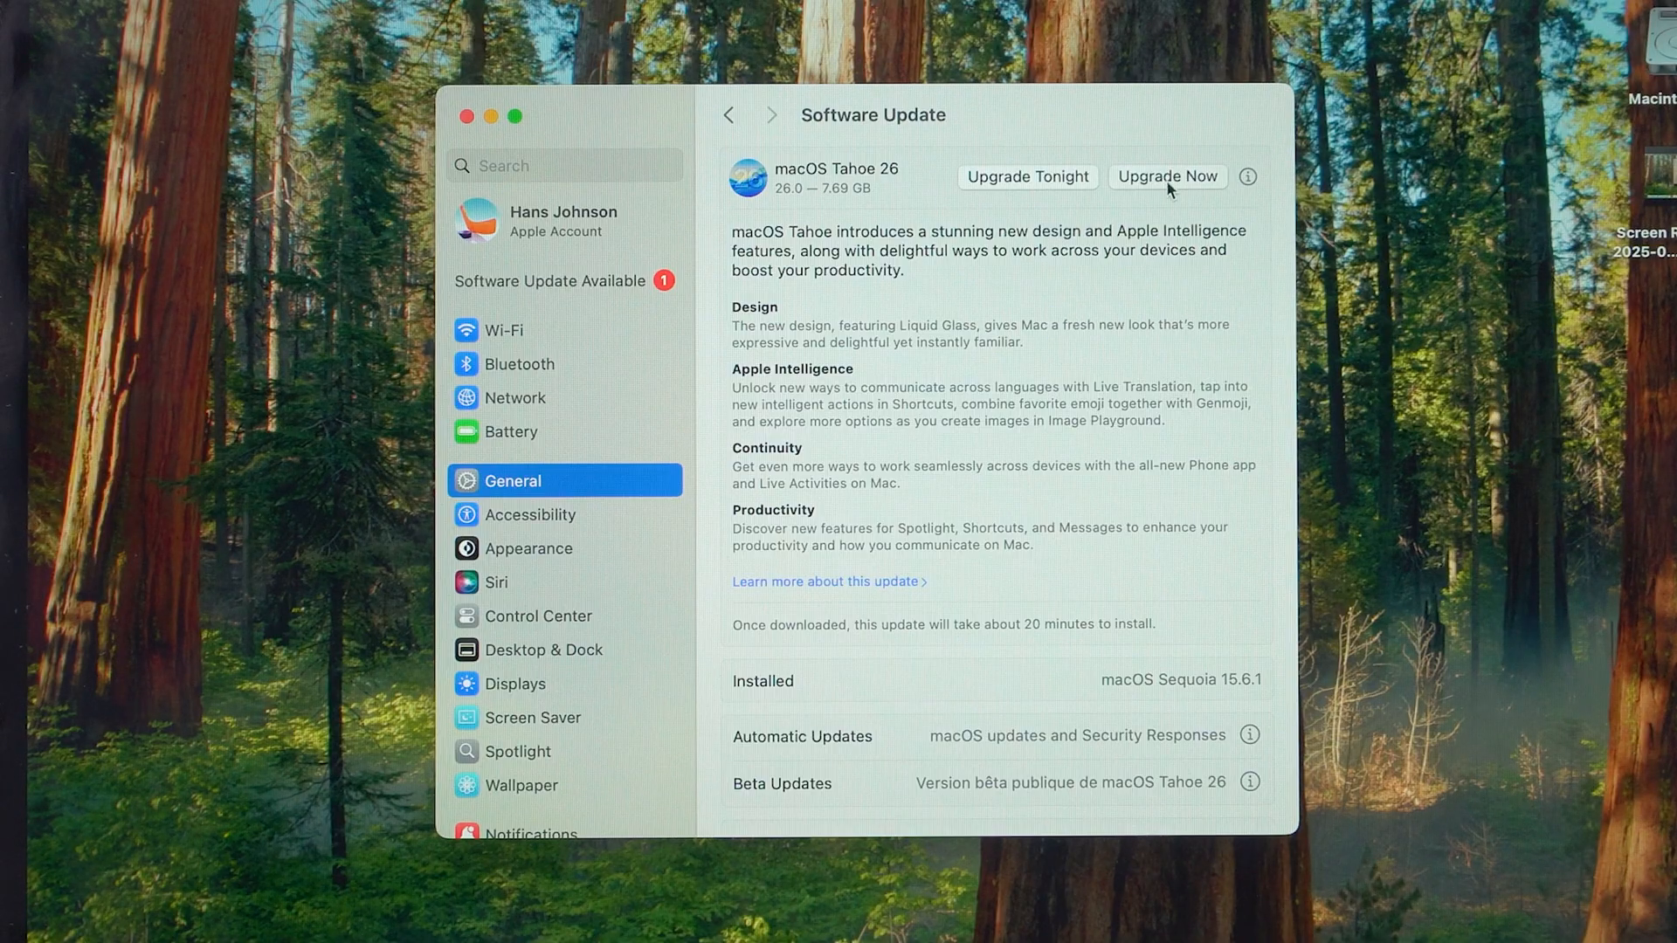
{"action": "left_click", "coordinate": [1165, 177]}
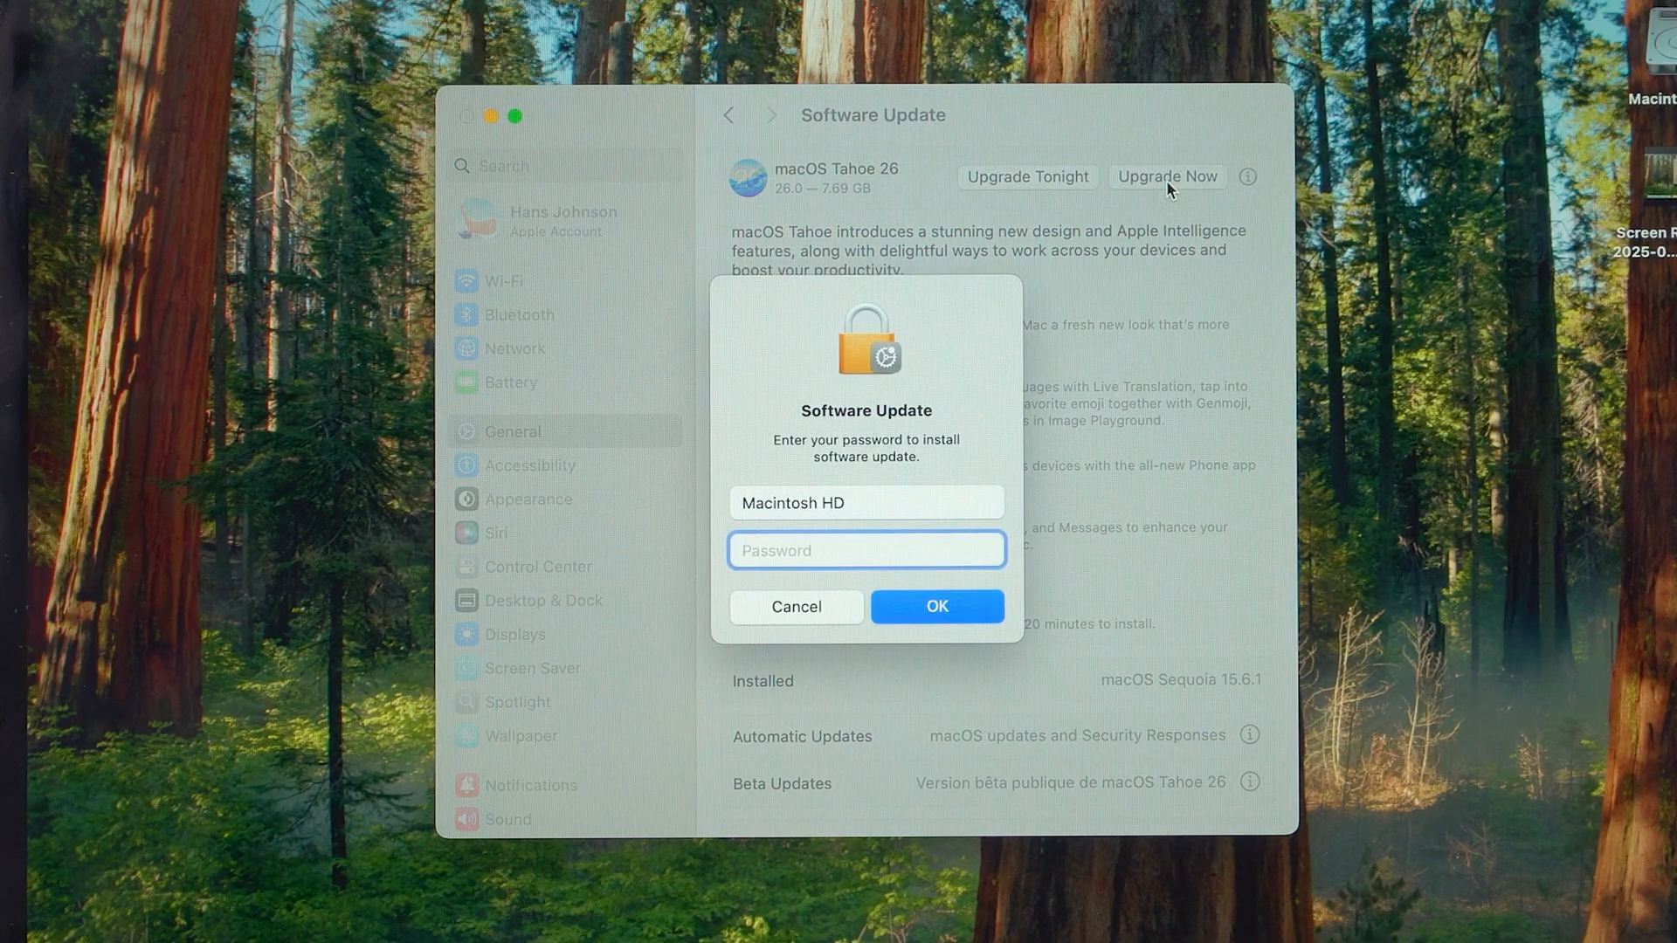
{"action": "key", "text": "Return"}
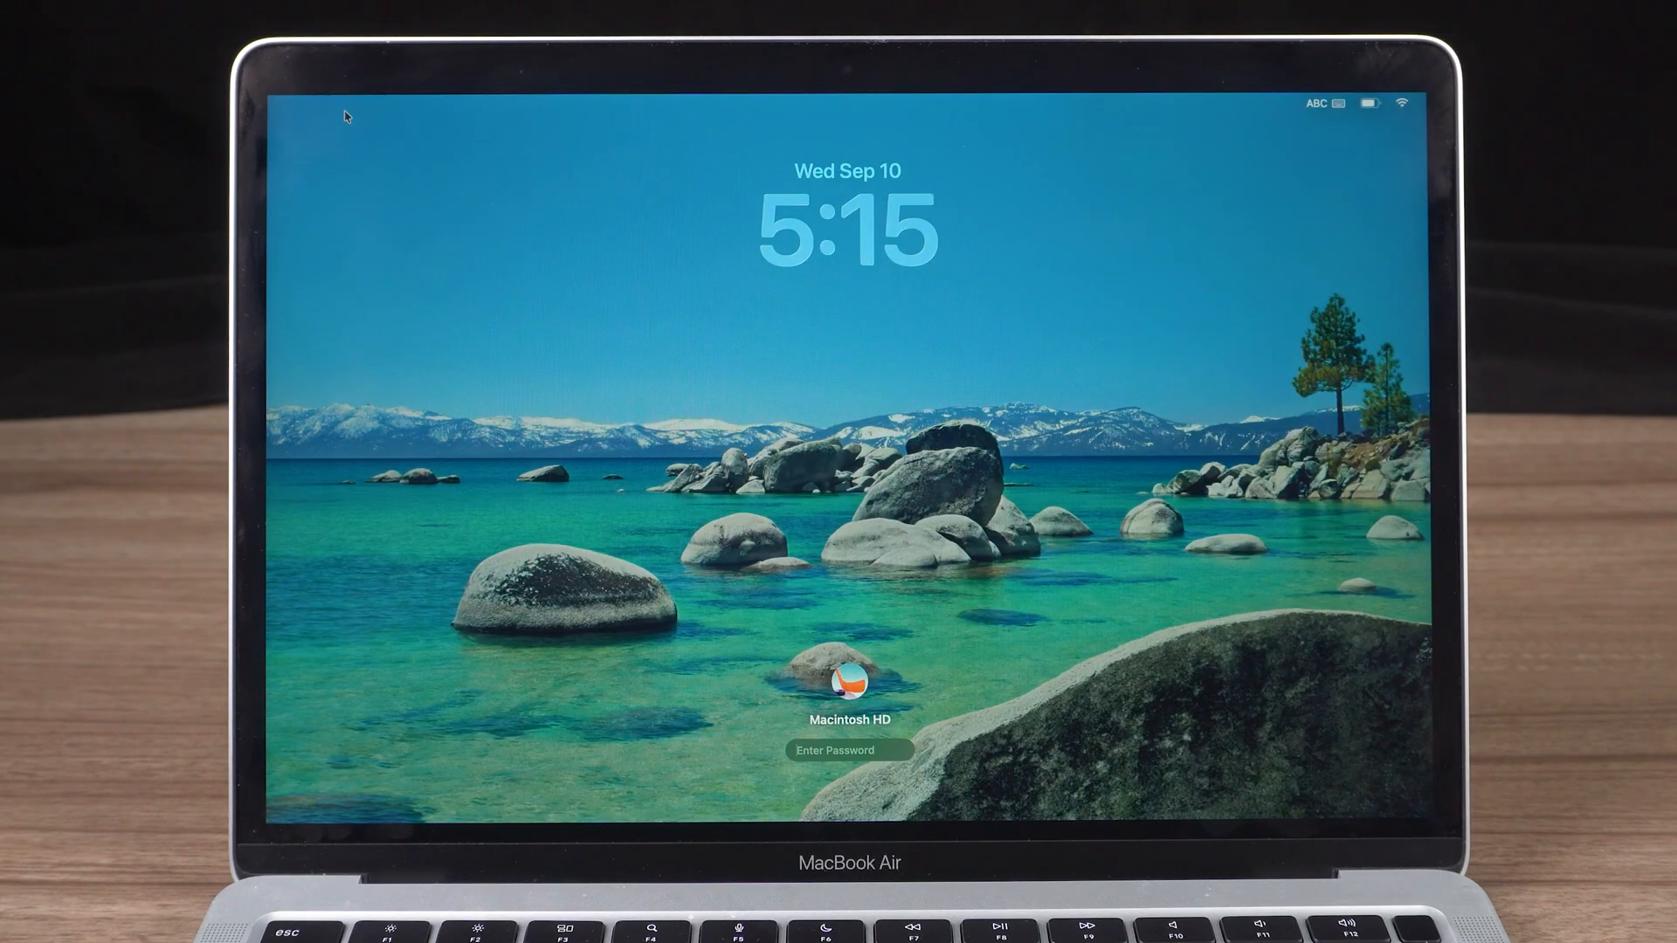
{"action": "type", "text": "••••"}
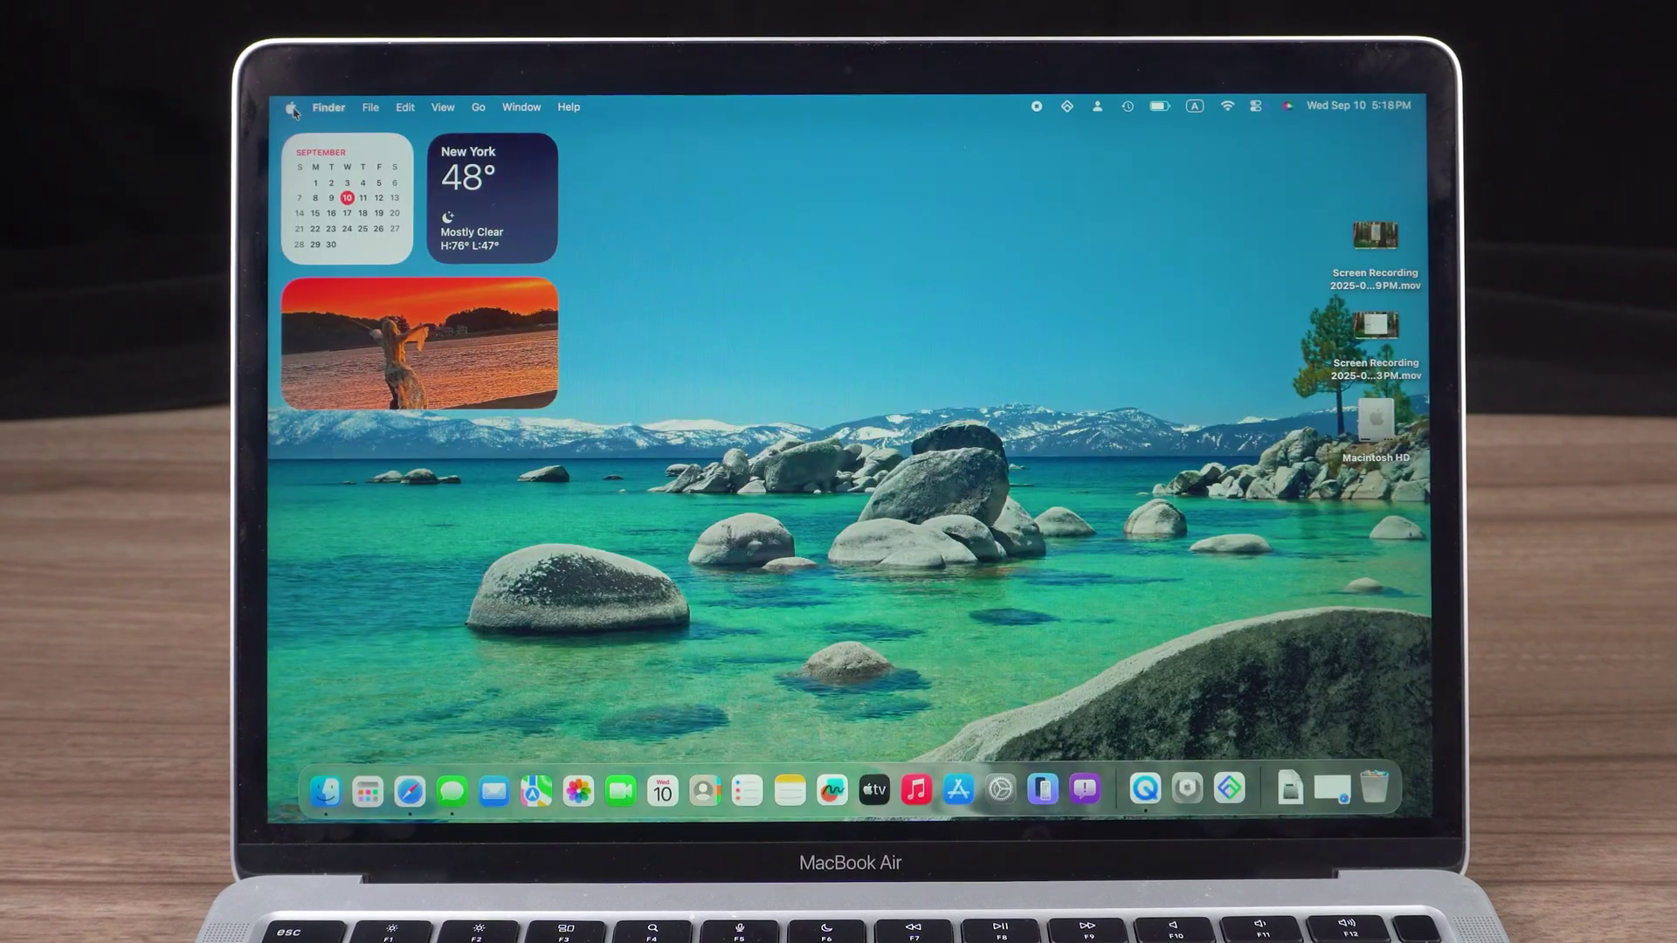
Confirm in About This Mac that macOS Tahoe 26.0 is installed.
{"action": "left_click", "coordinate": [290, 106]}
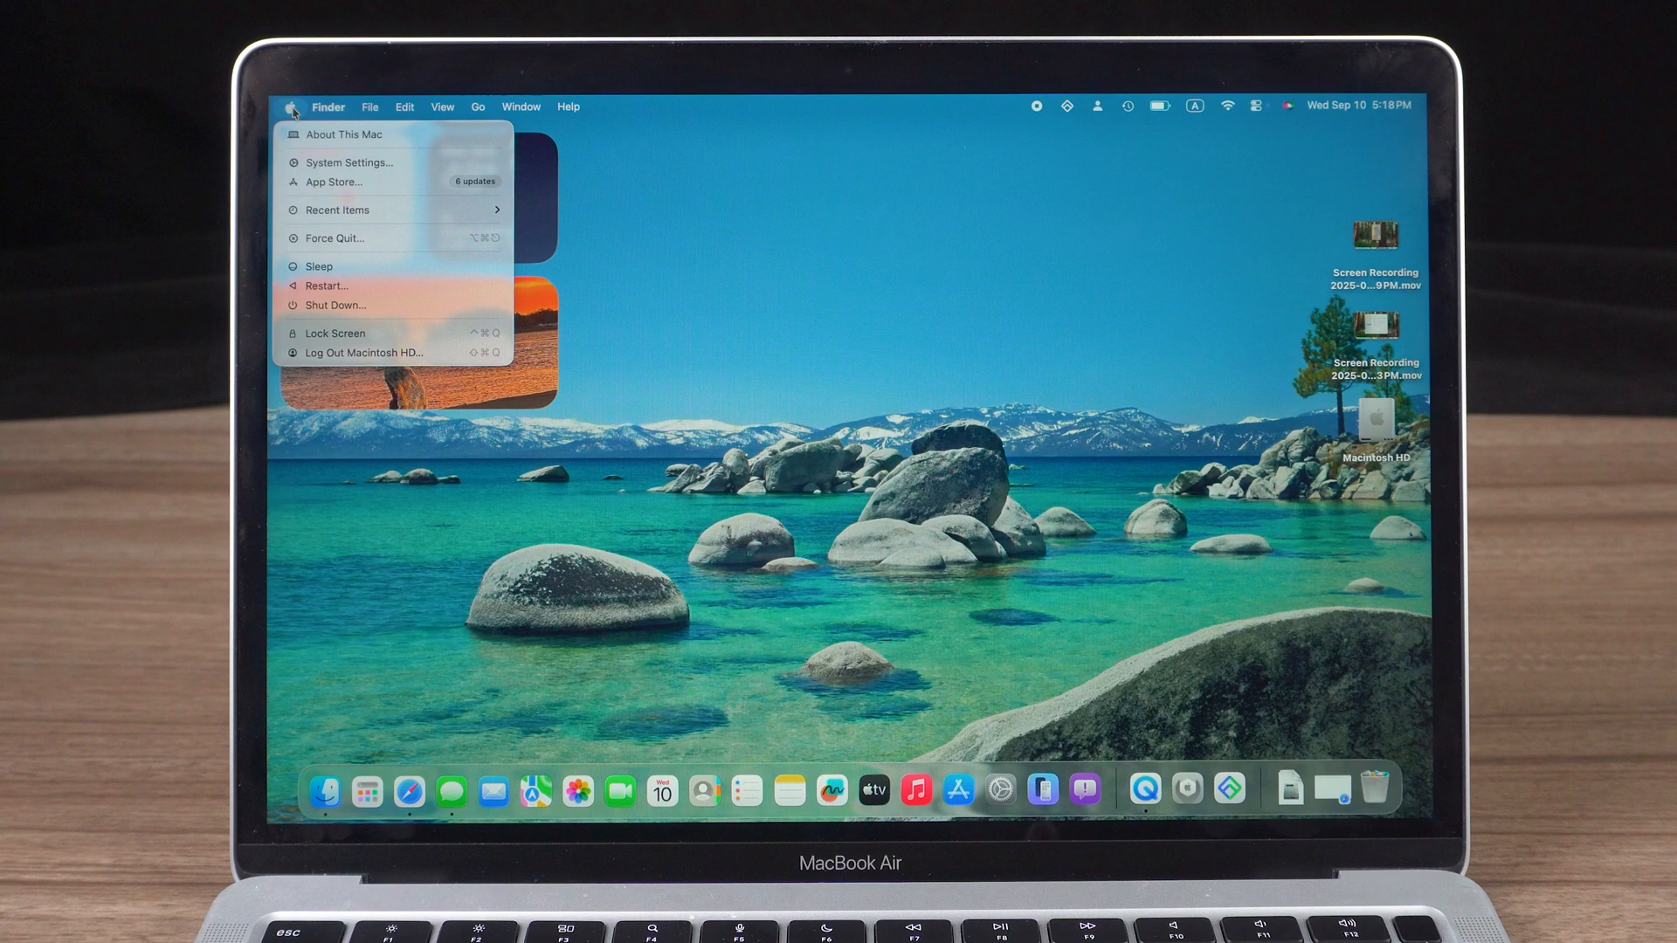
{"action": "left_click", "coordinate": [322, 137]}
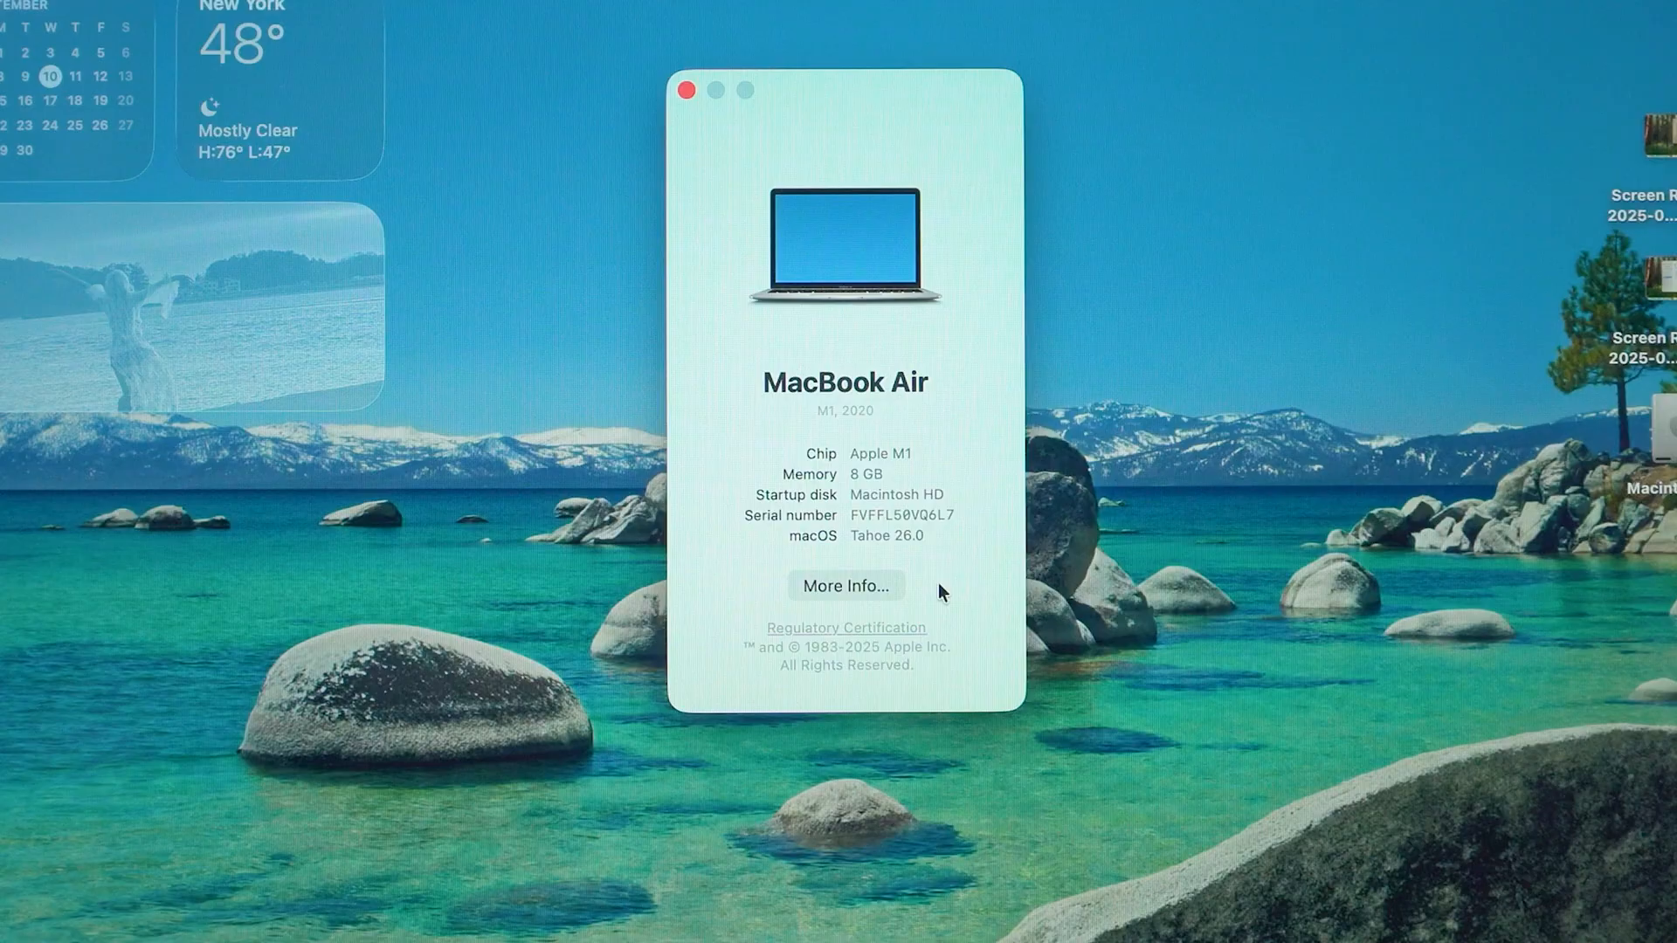
{"action": "left_click", "coordinate": [688, 91]}
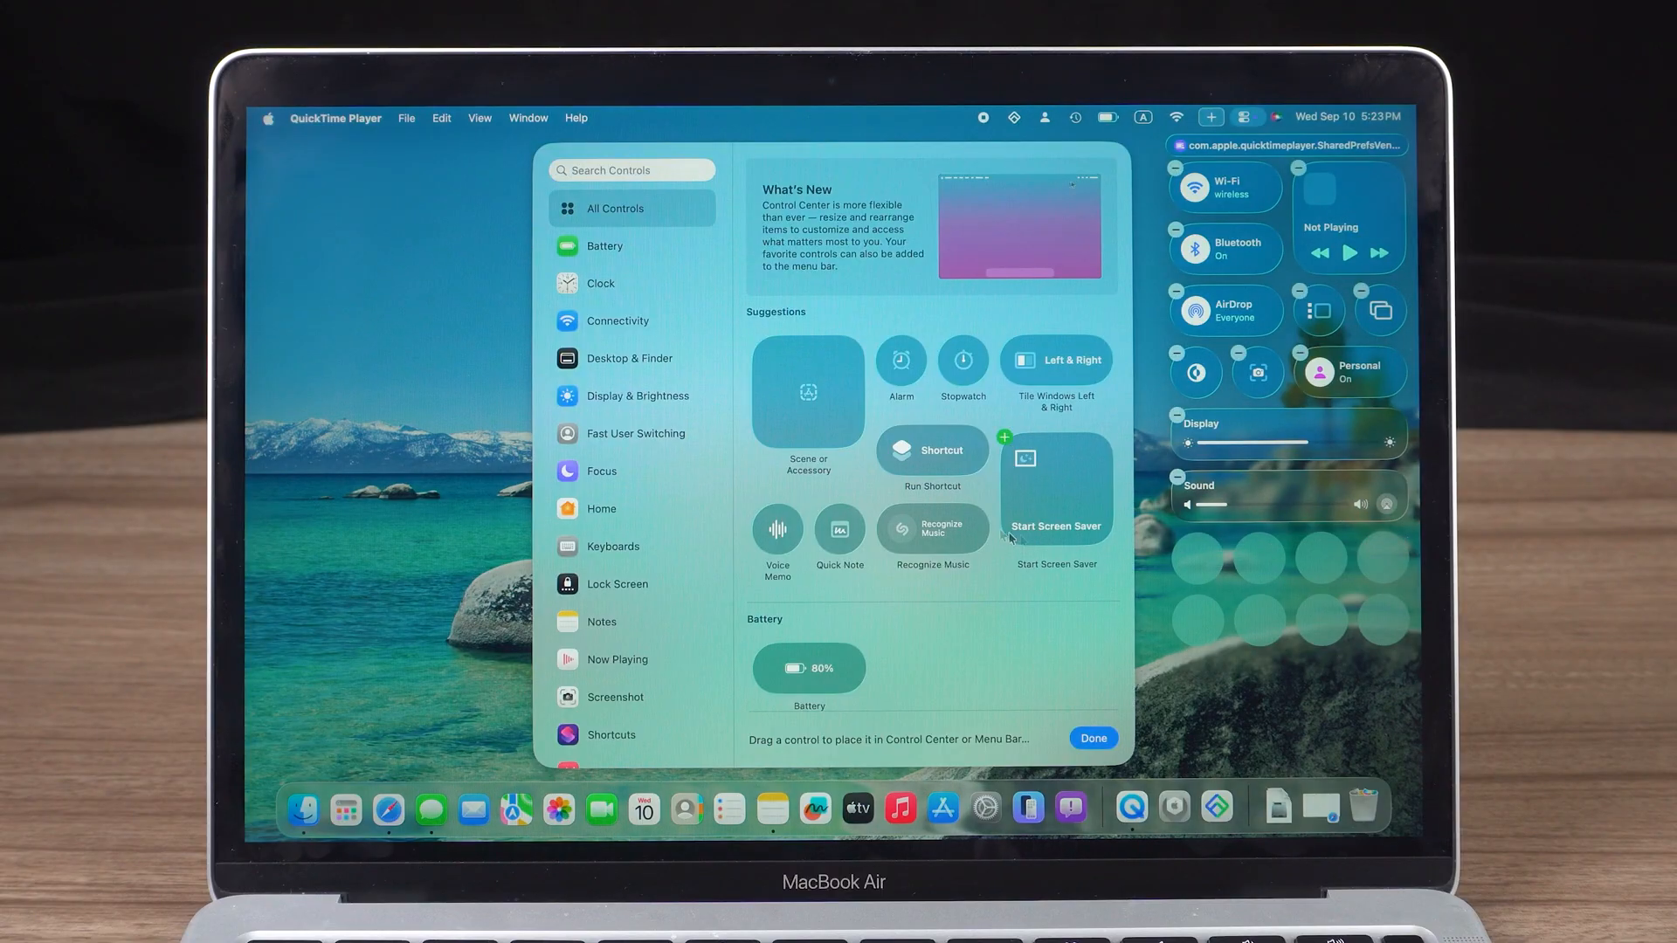
Add the Run Shortcut control to Control Center.
{"action": "left_click", "coordinate": [882, 430]}
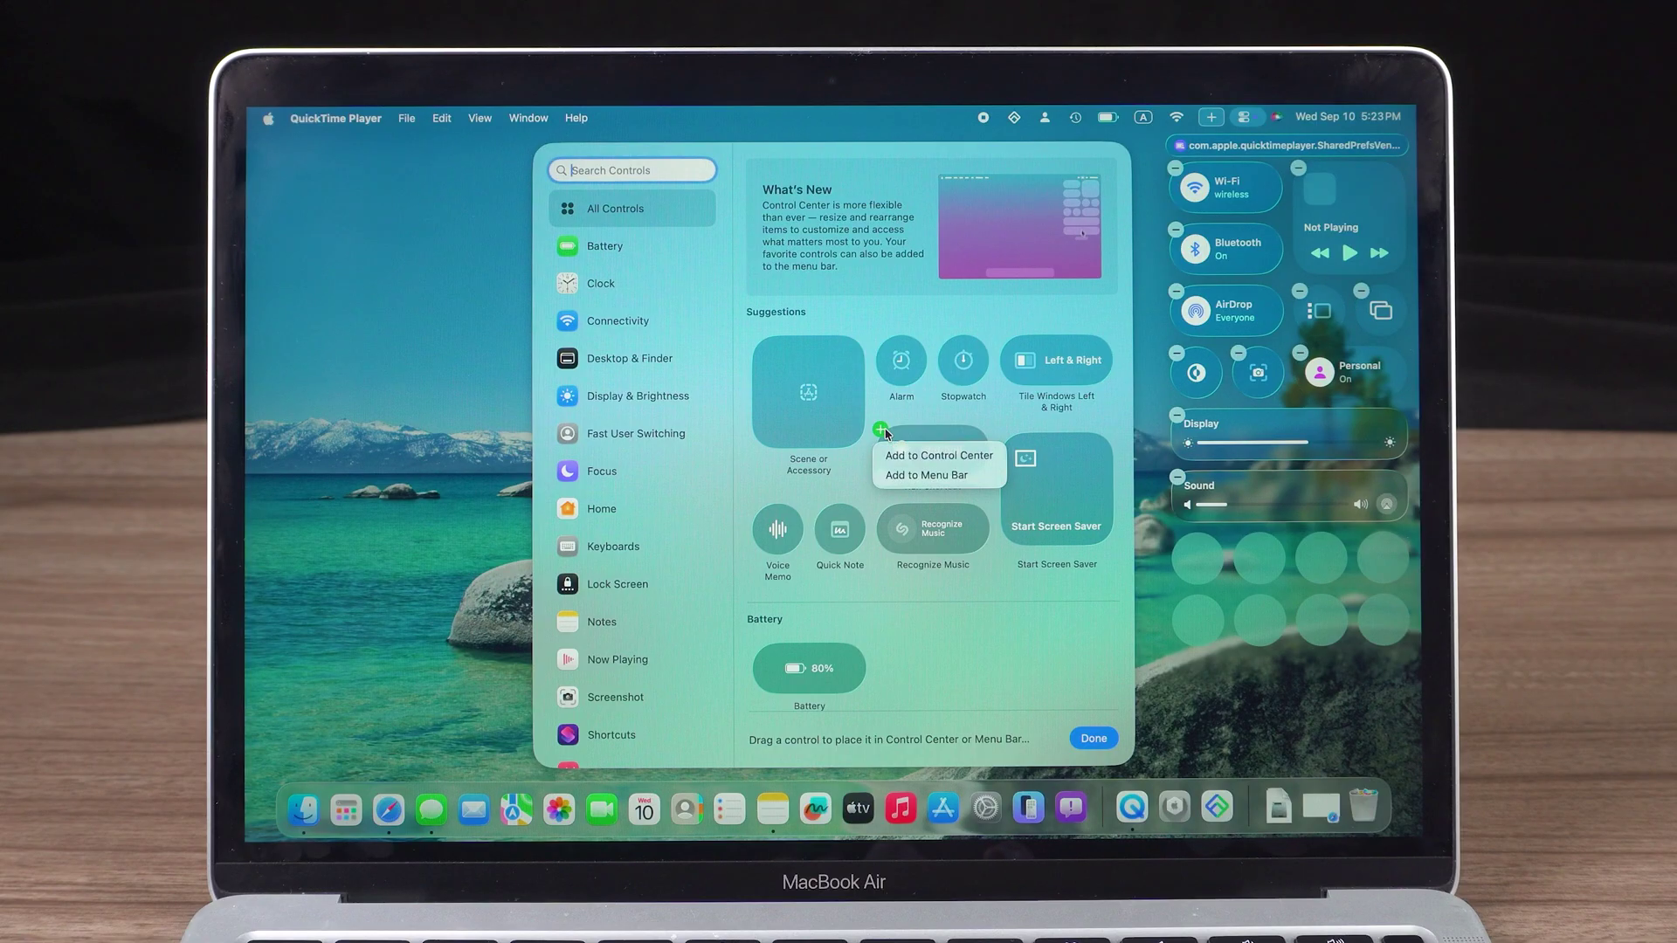
{"action": "left_click", "coordinate": [939, 456]}
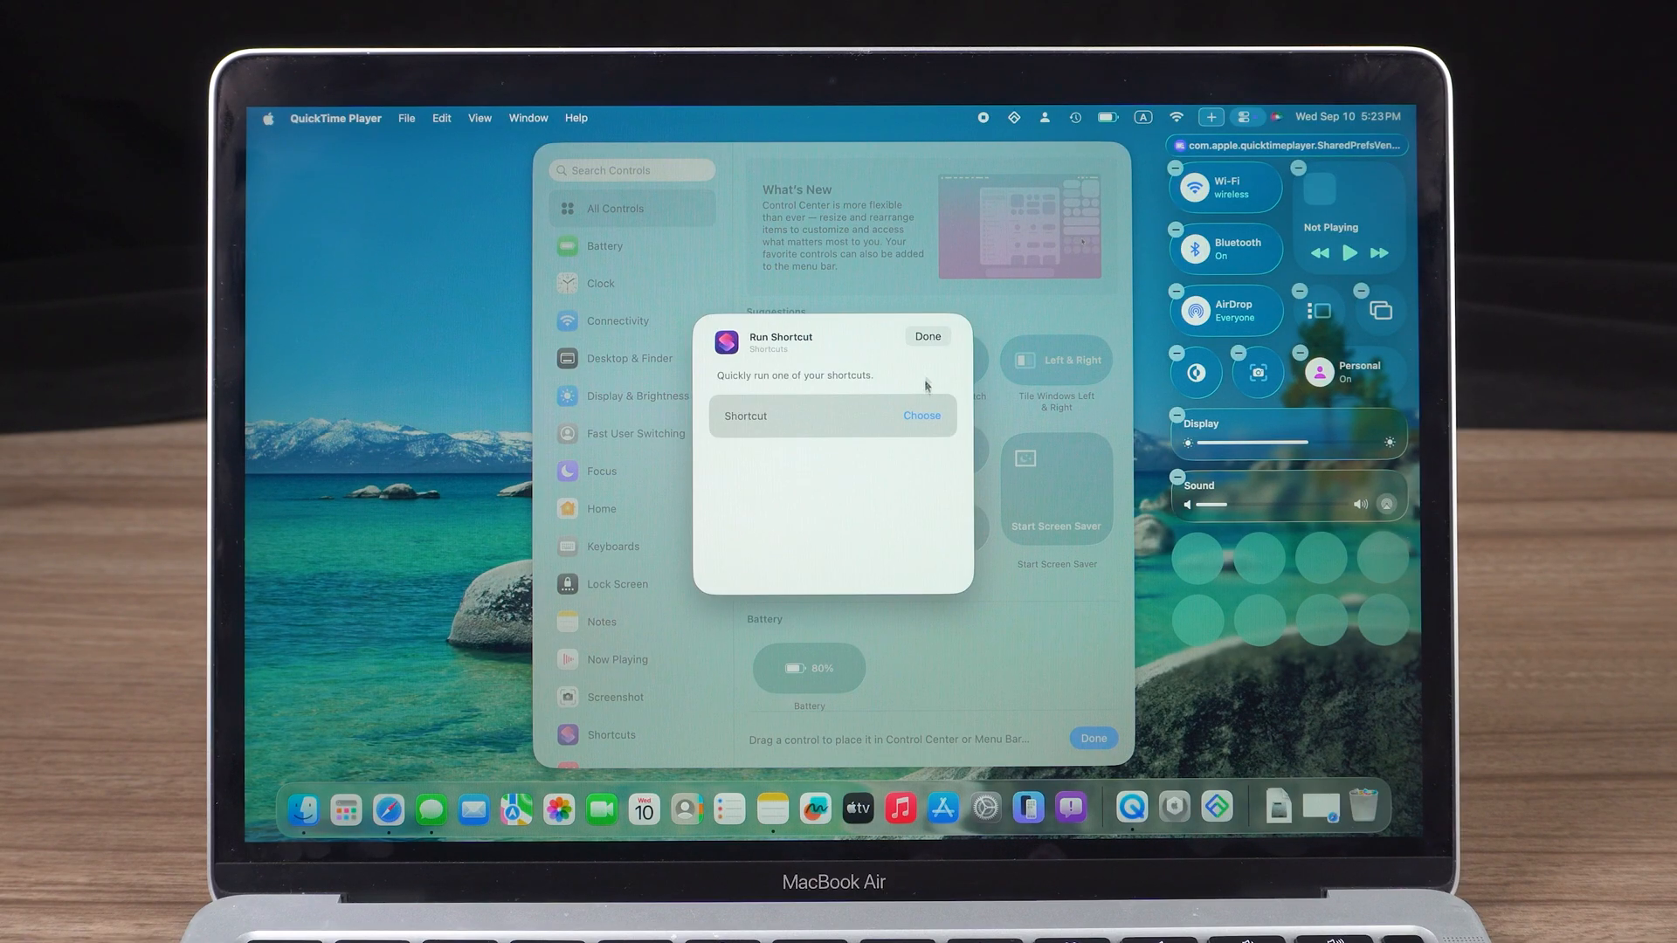